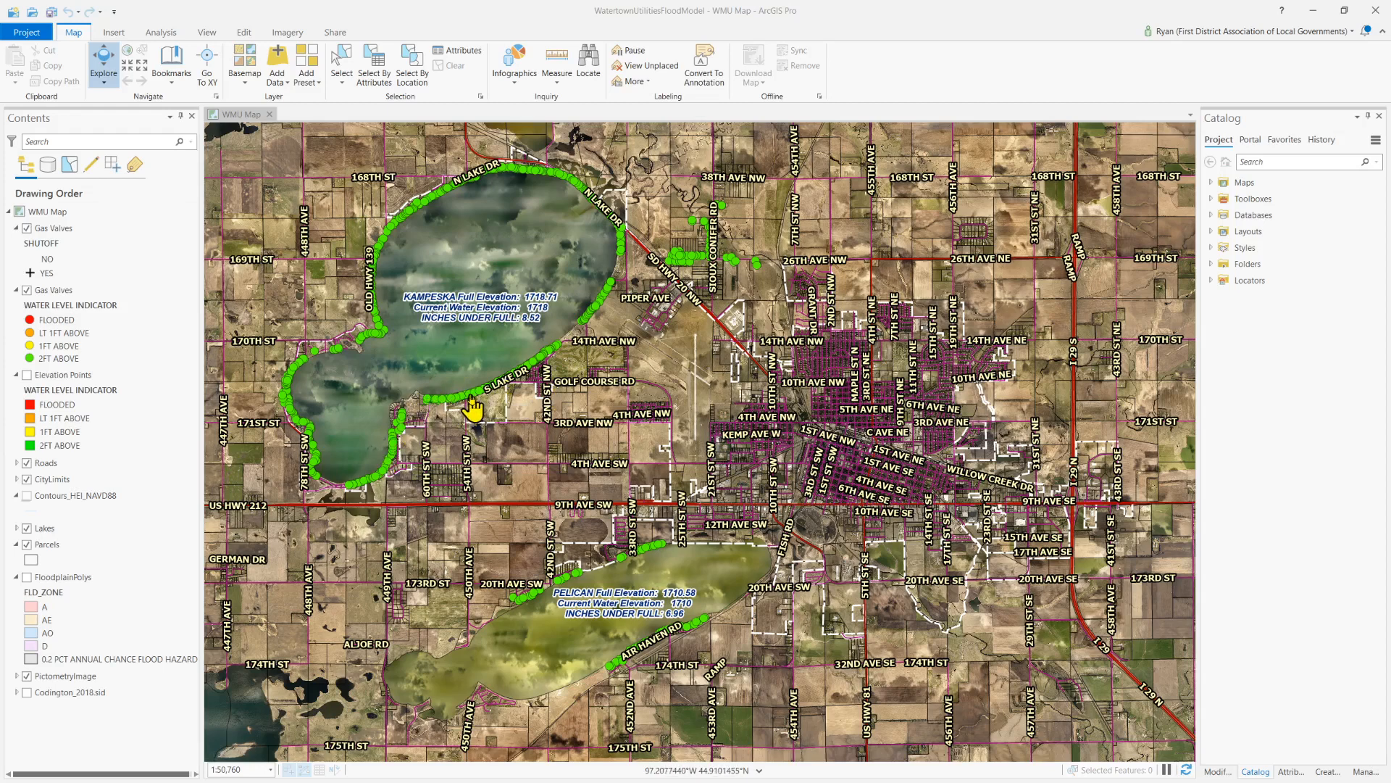
- Open the symbology of the Gas Valves layer that is classified by water level indicator
mouse_move(472, 398)
scroll(470, 402, up, 5)
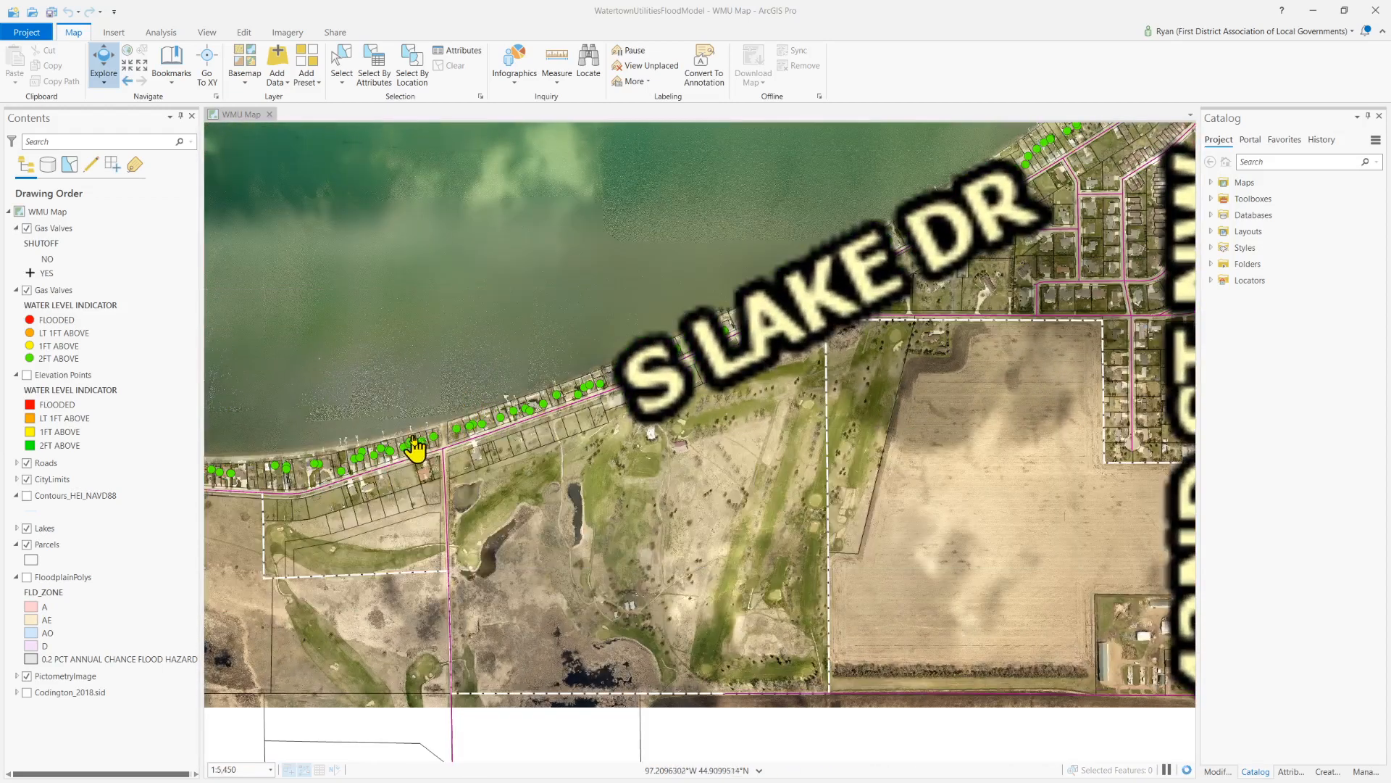
scroll(515, 433, up, 2)
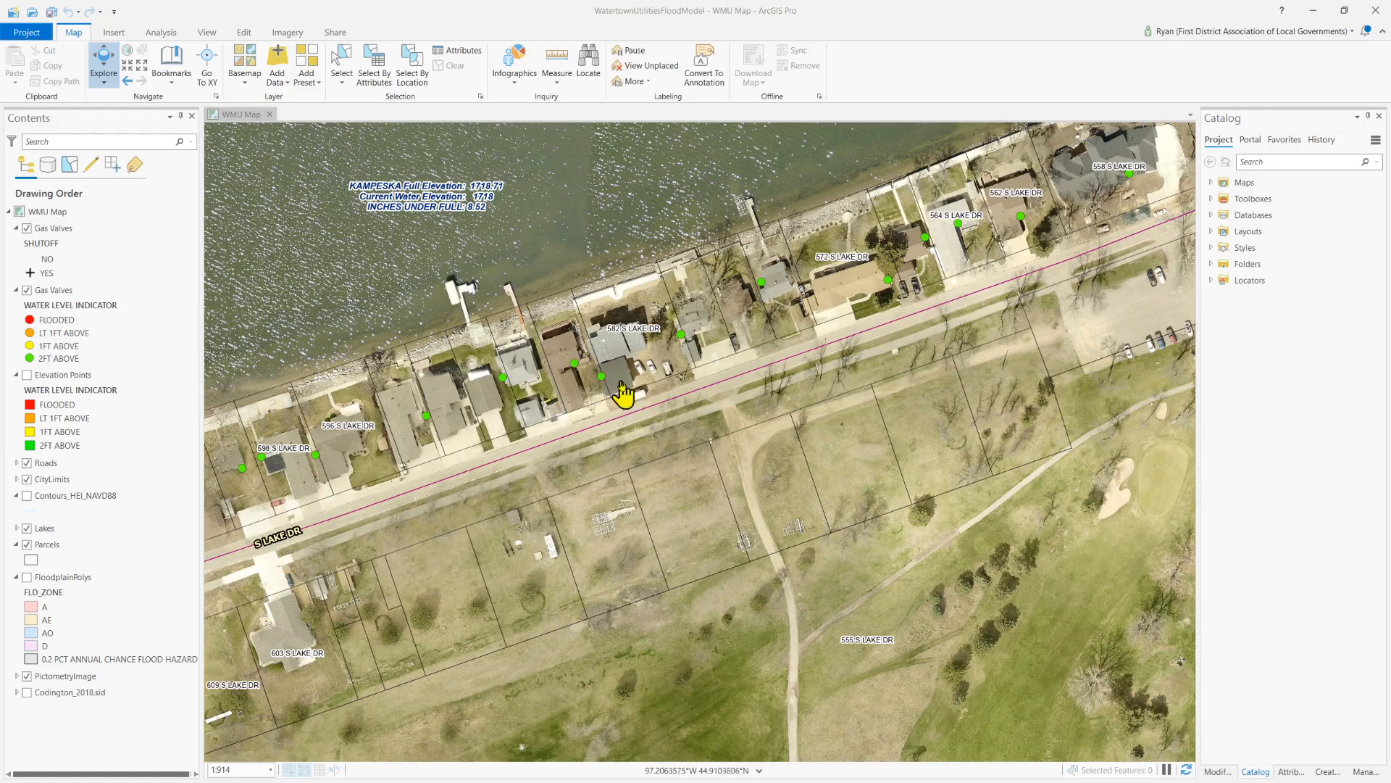
click(127, 50)
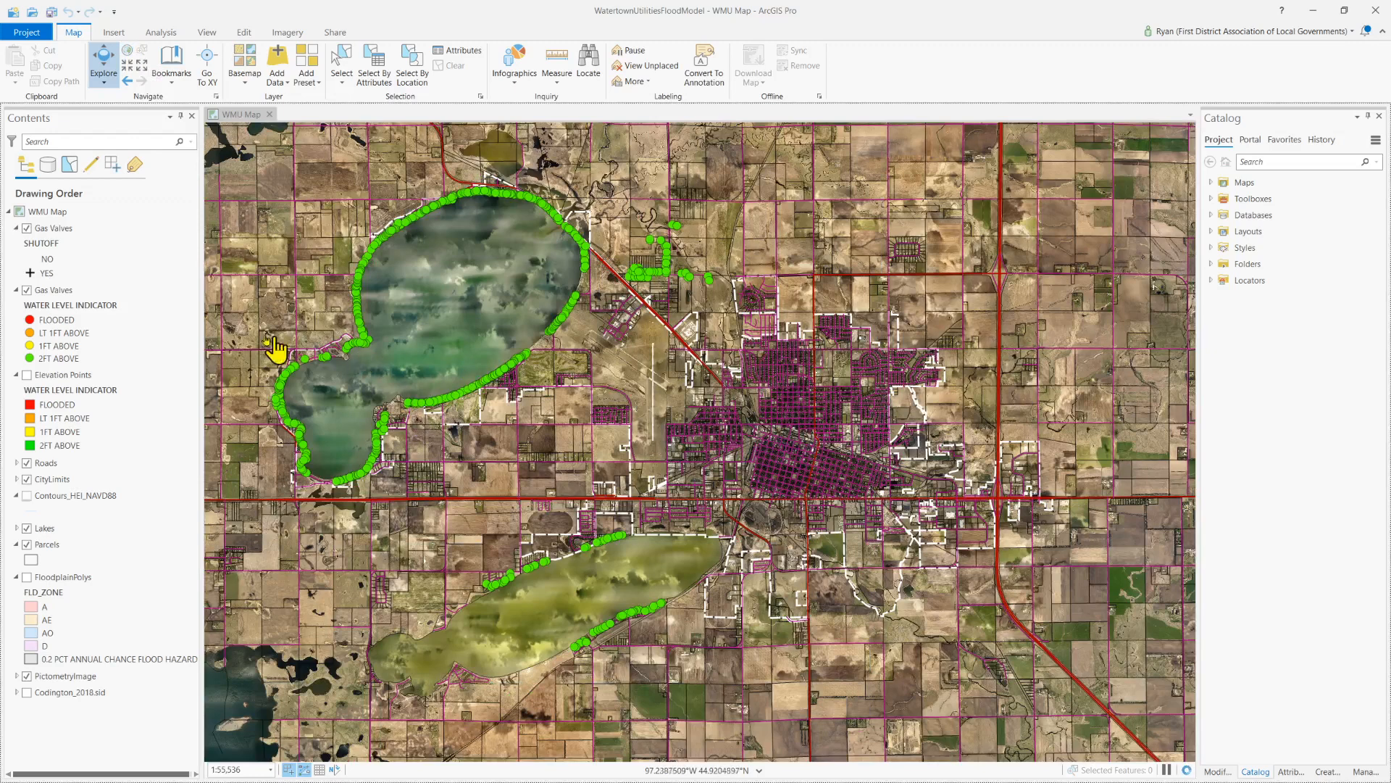
click(65, 292)
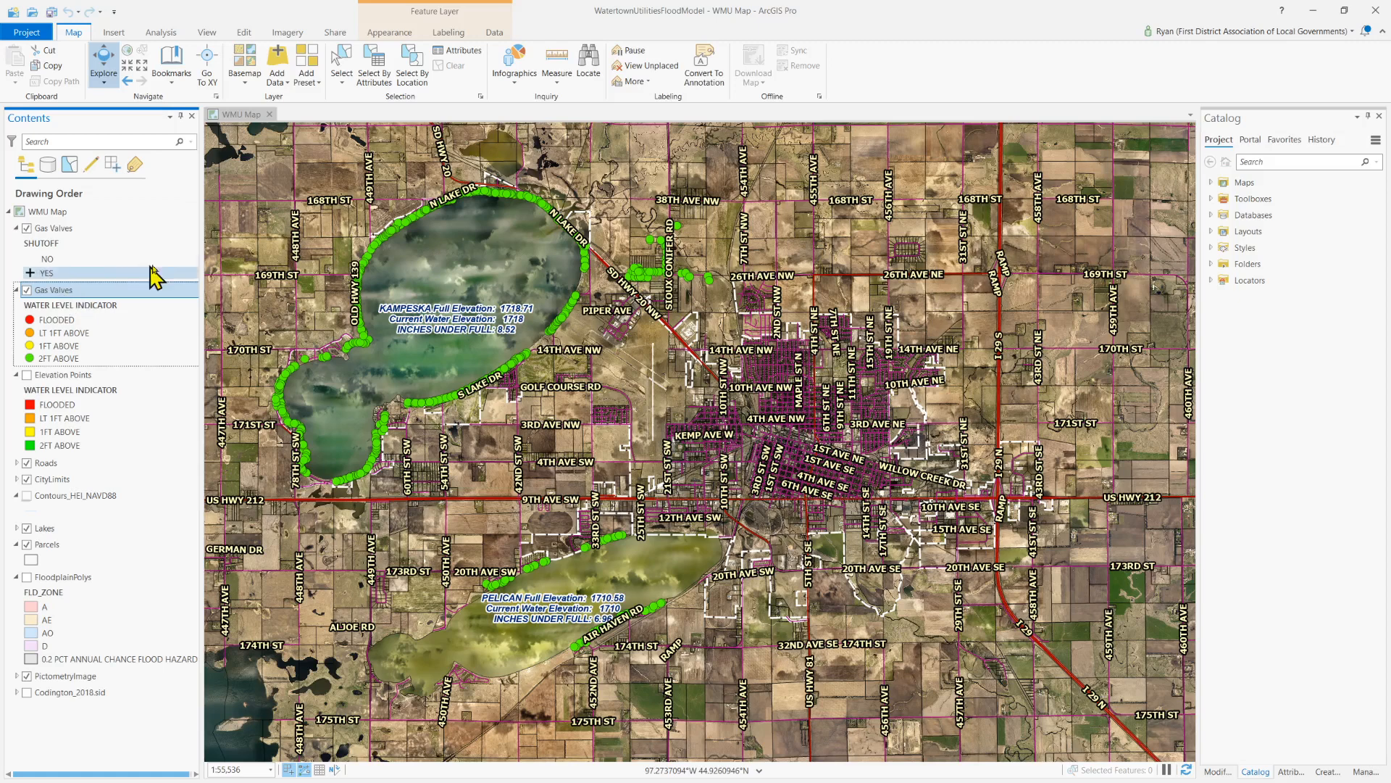
click(390, 34)
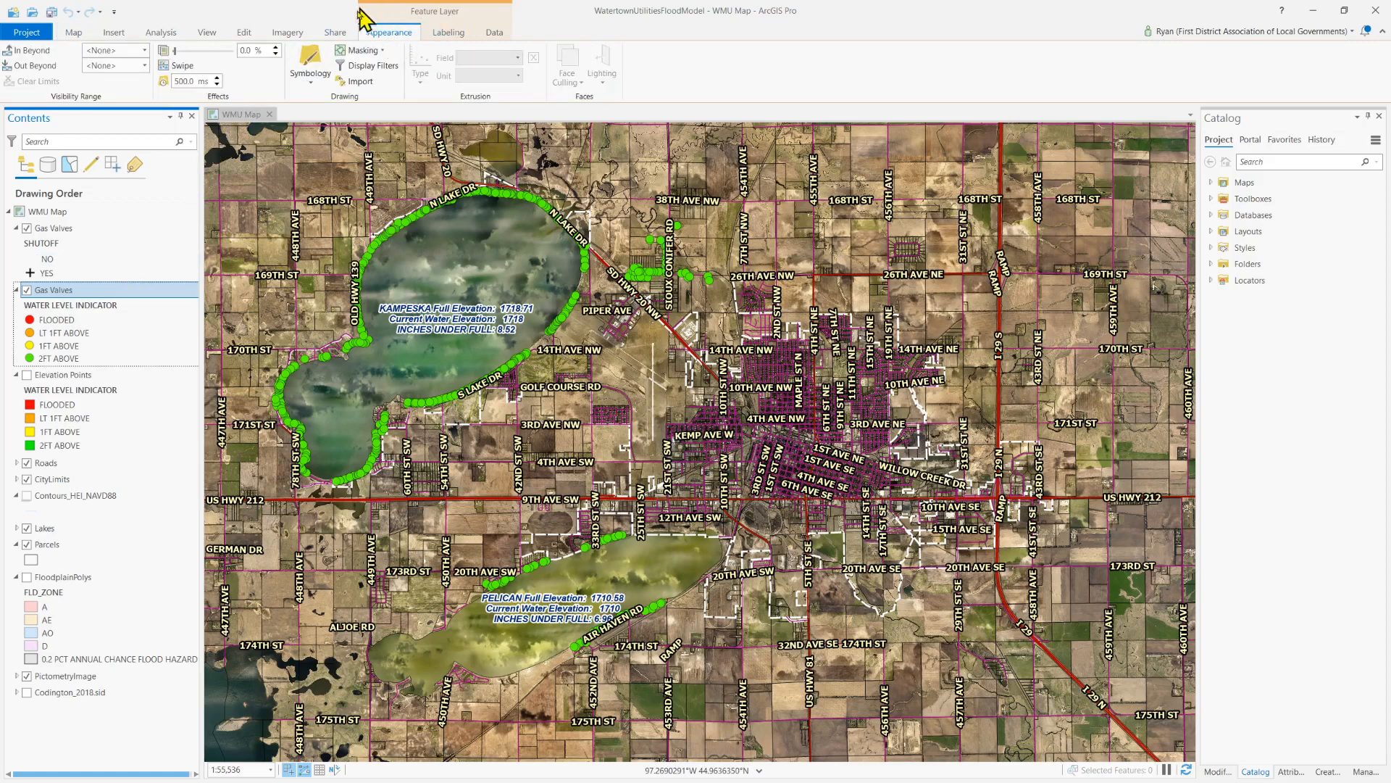
click(311, 65)
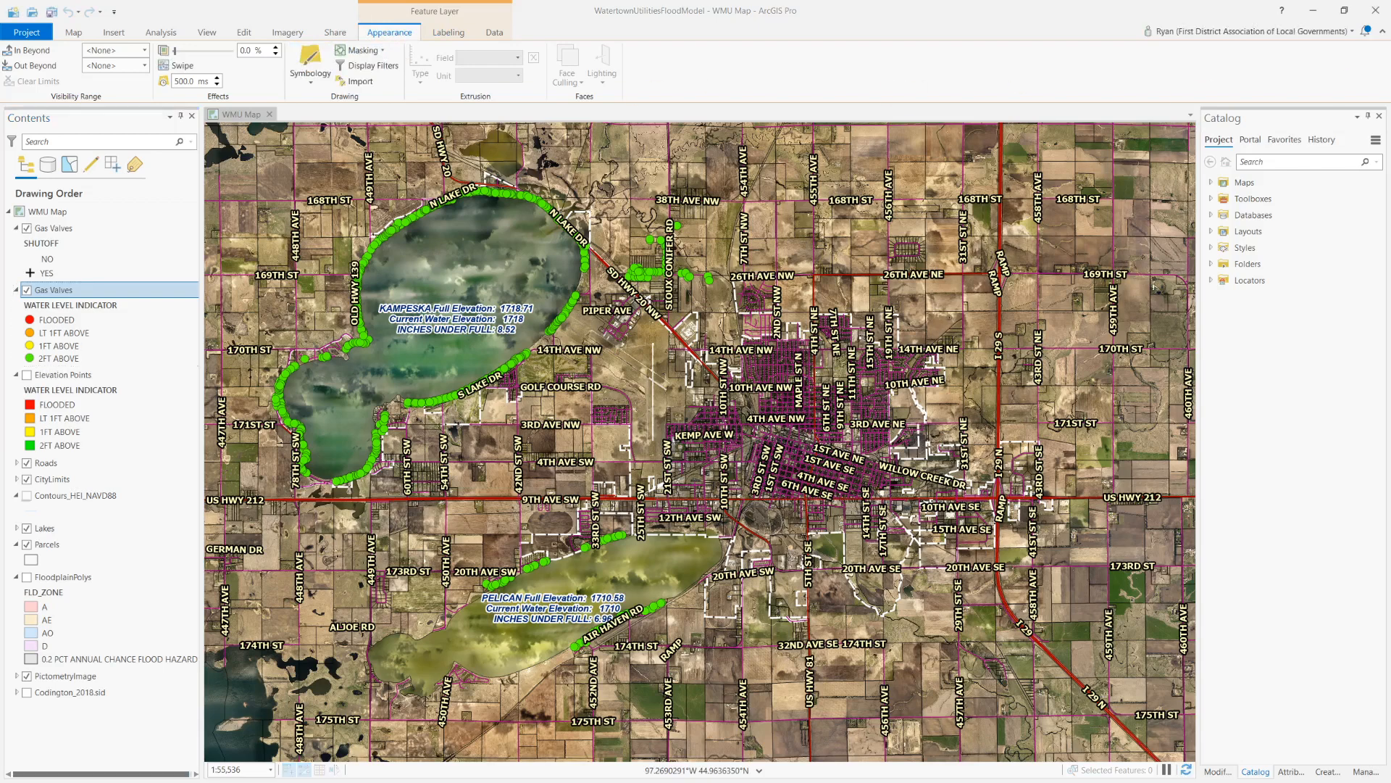
drag(1370, 228, 985, 180)
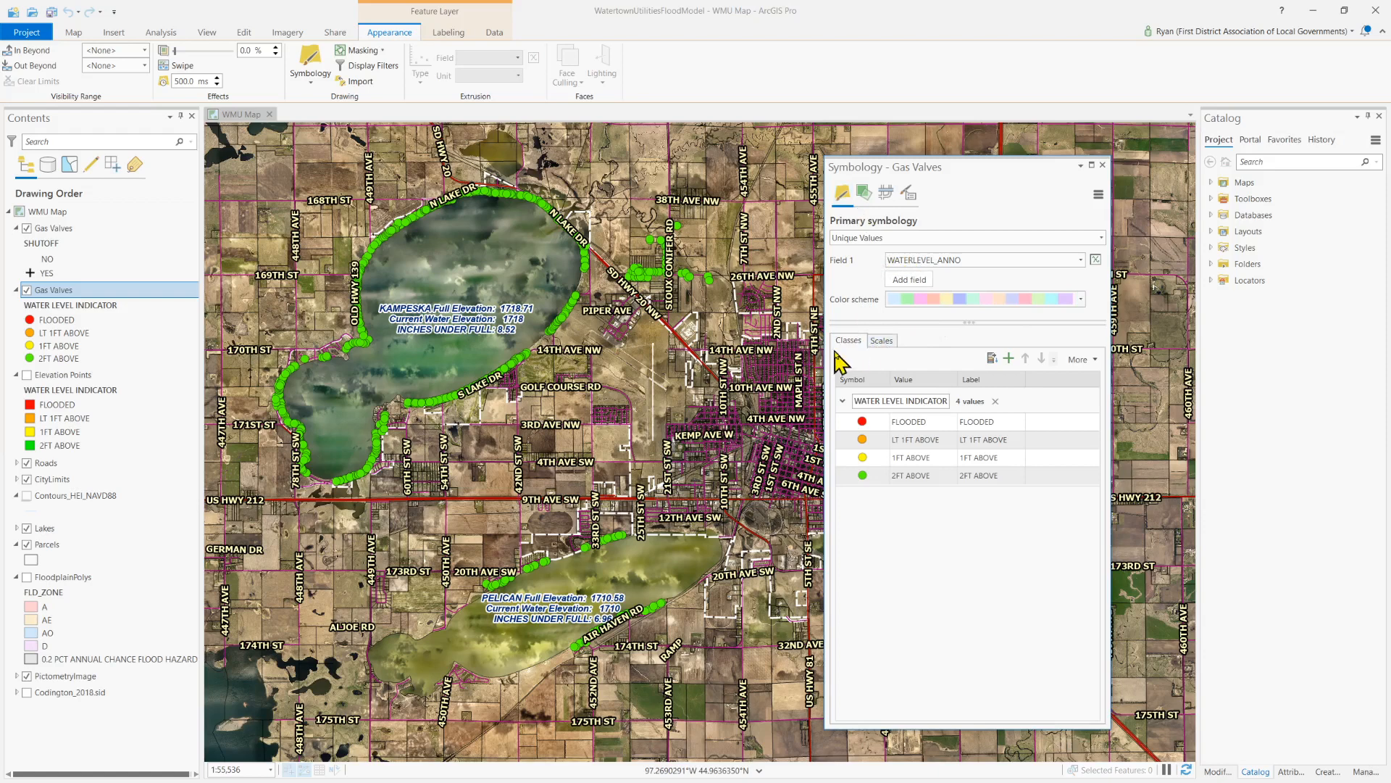
- Enable scale-based sizing for the FLOODED symbol, moving the small-scale stop past the middle of the scale range with a size of 10 pt
click(862, 421)
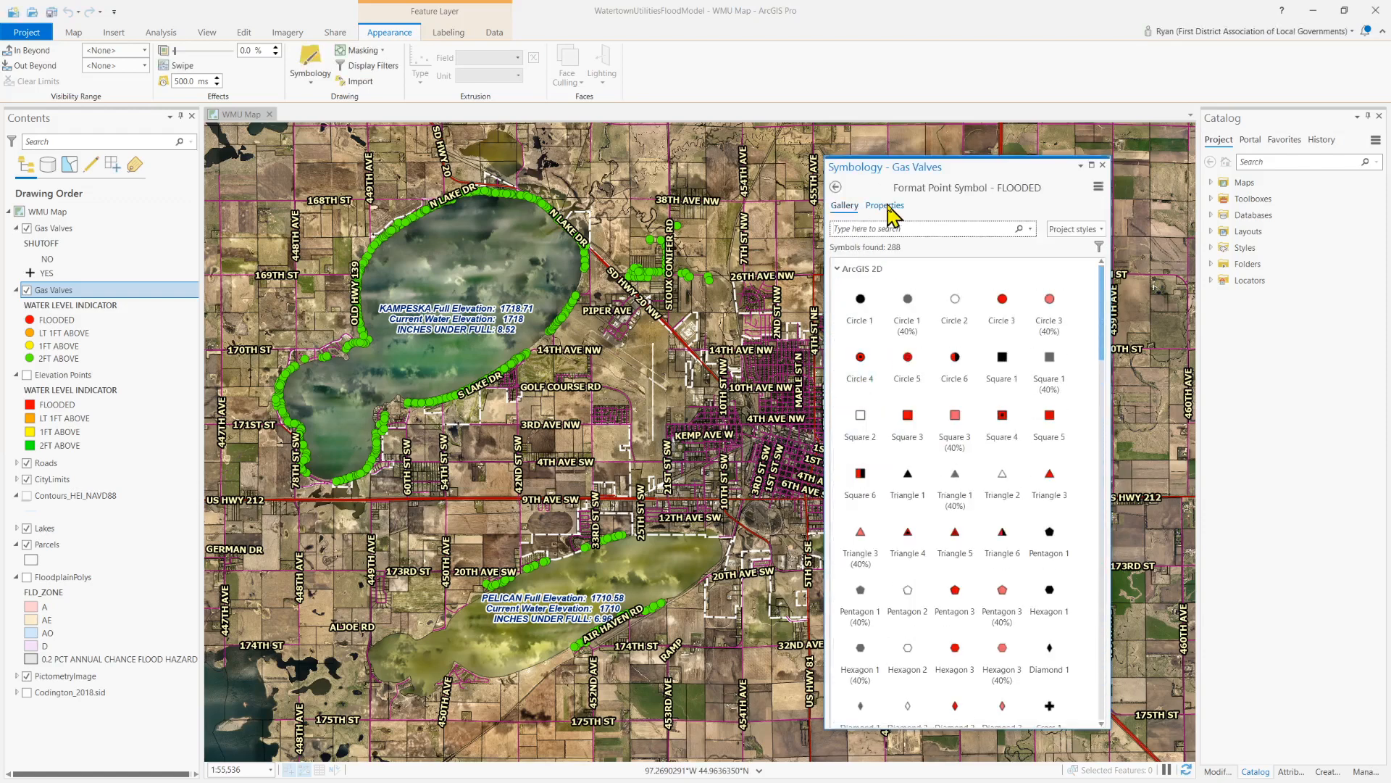
click(885, 206)
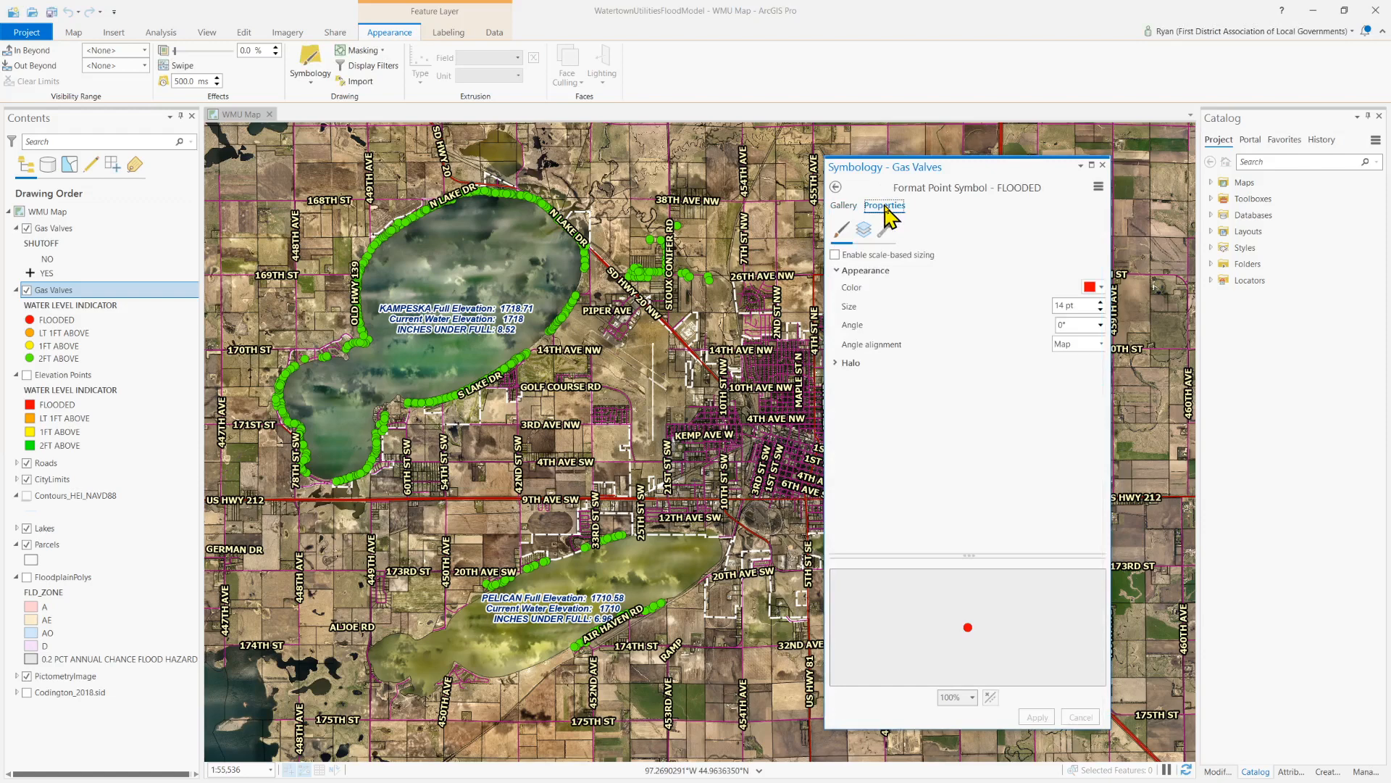
click(836, 255)
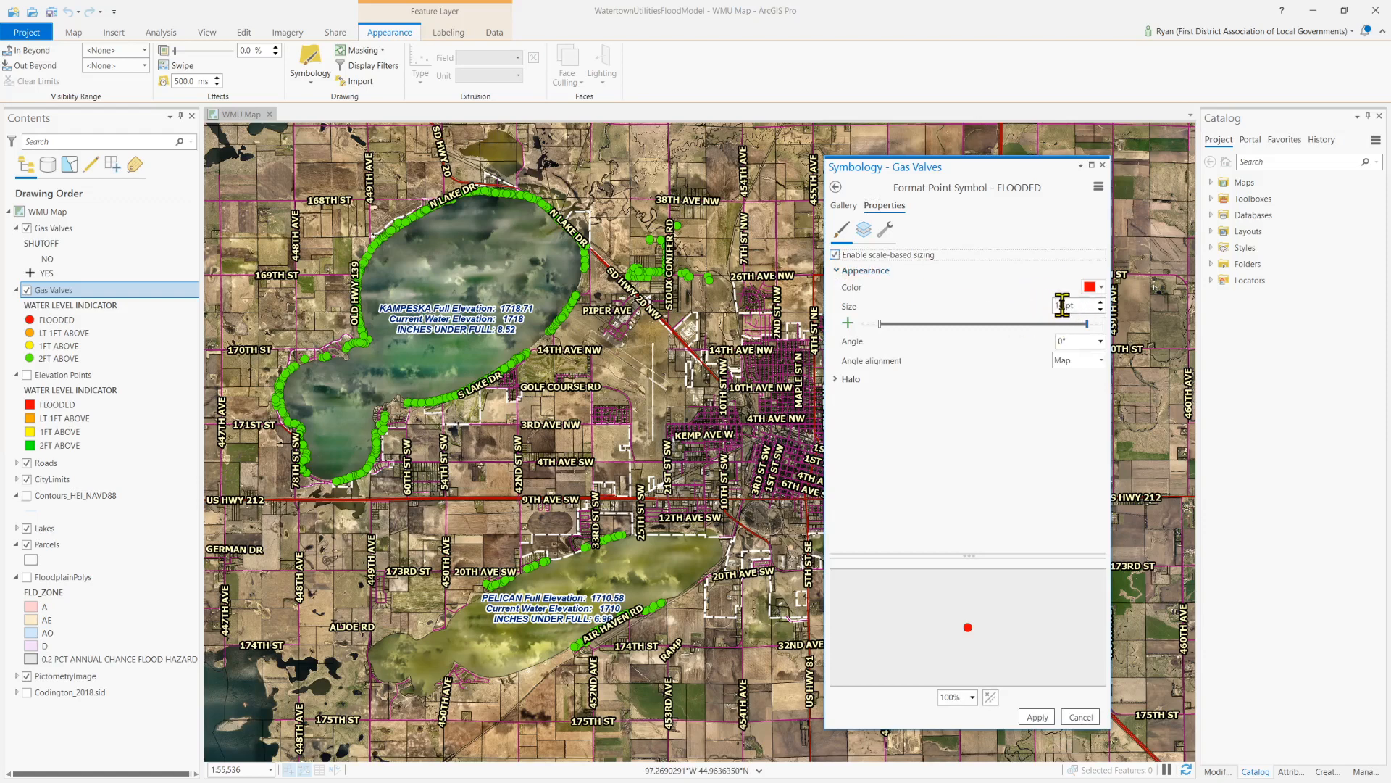
click(879, 324)
drag(882, 328, 1002, 334)
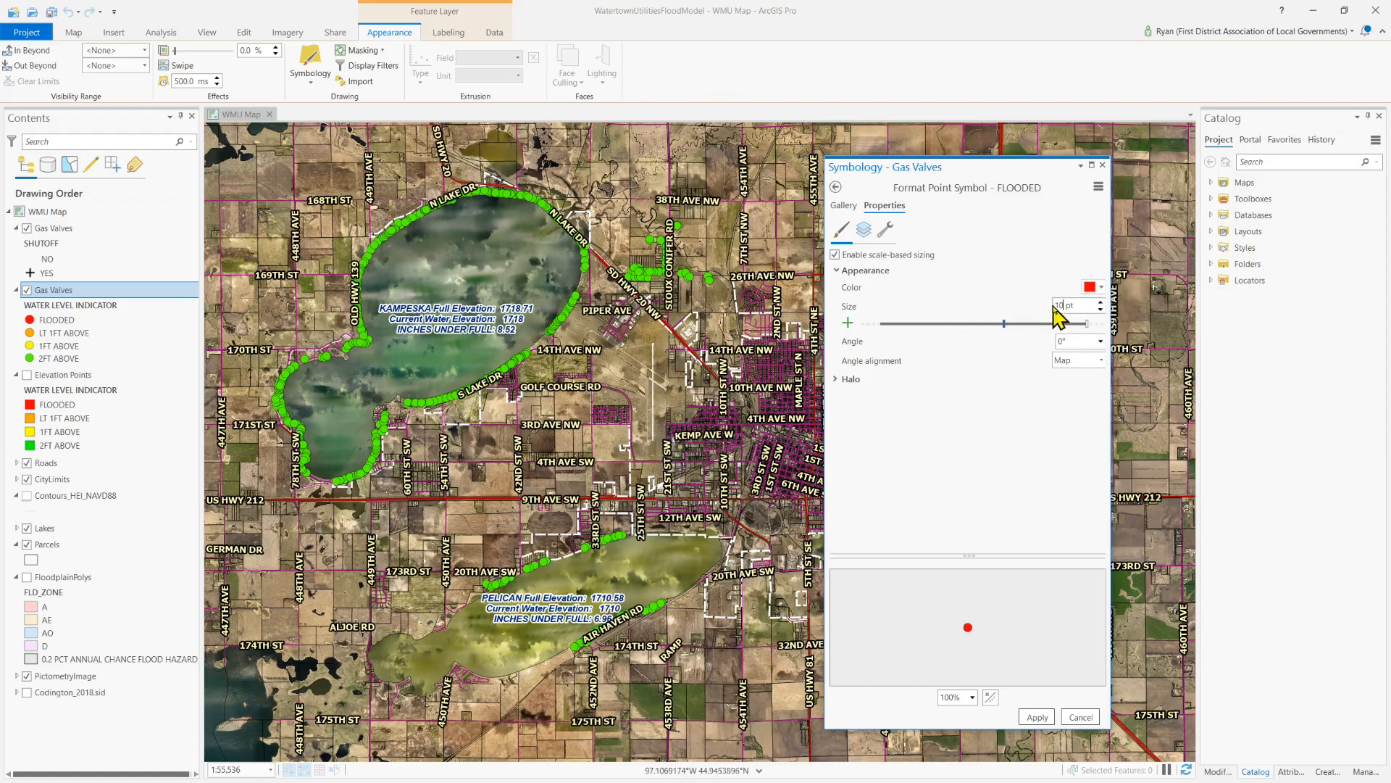
text(0)
mouse_move(1003, 327)
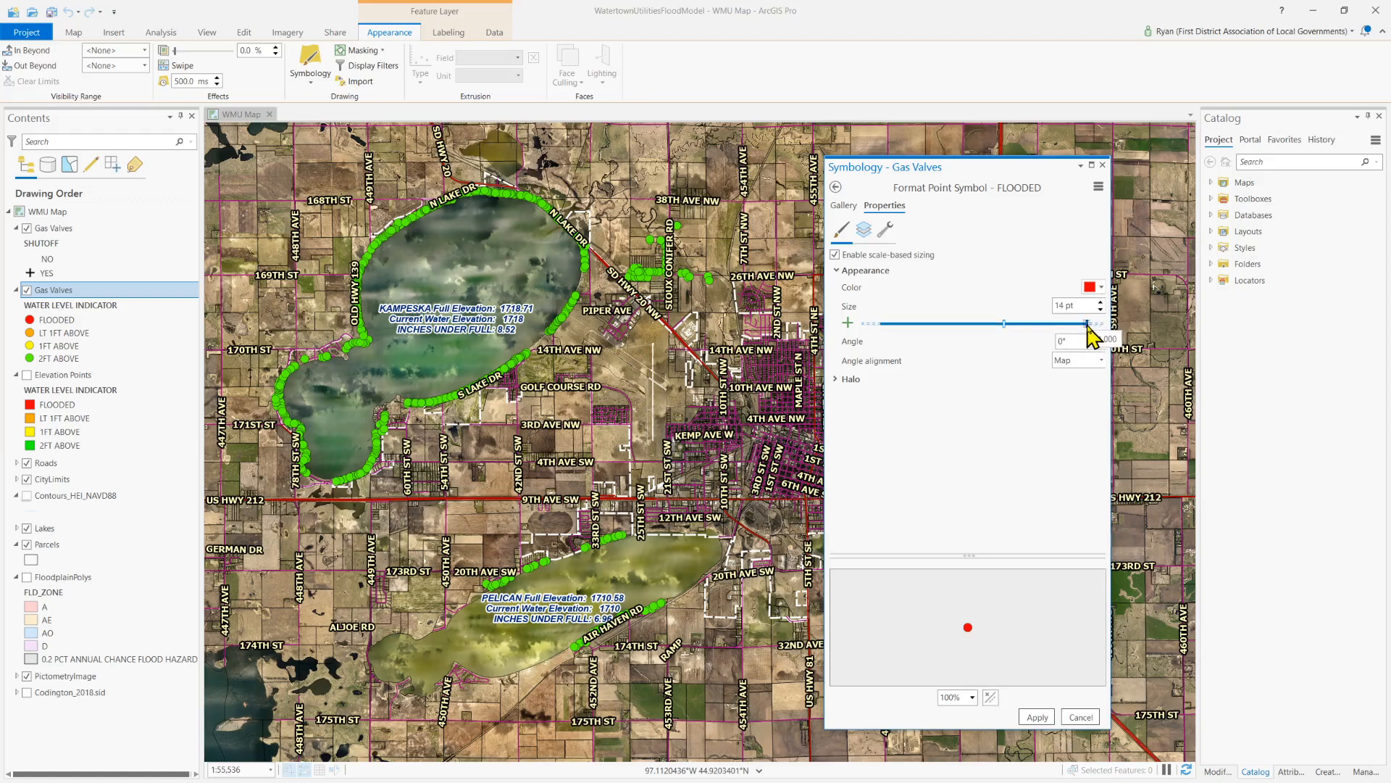
- Set the FLOODED symbol's size to 25 pt at the large-scale end, apply it, and return to the class list
click(1063, 304)
key(BackSpace)
key(BackSpace)
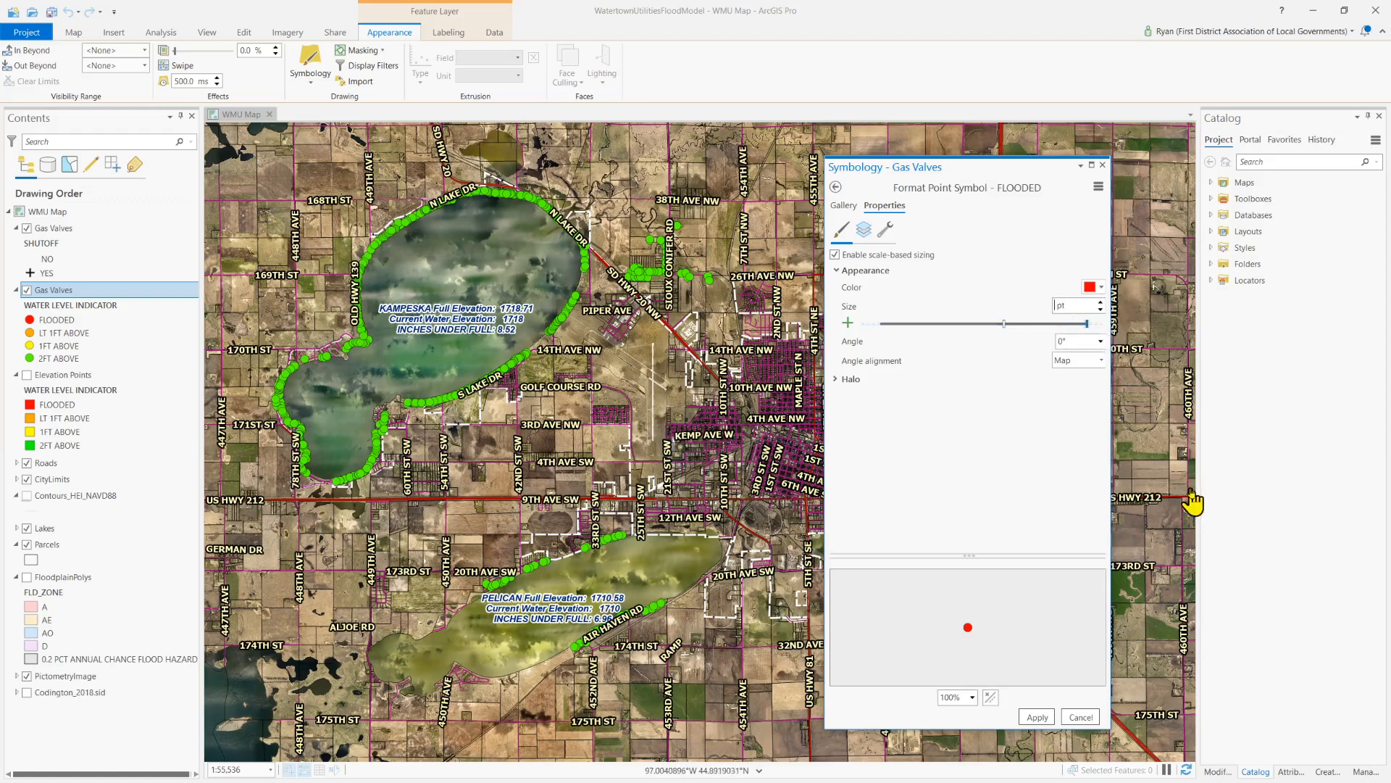
text(25)
click(1077, 341)
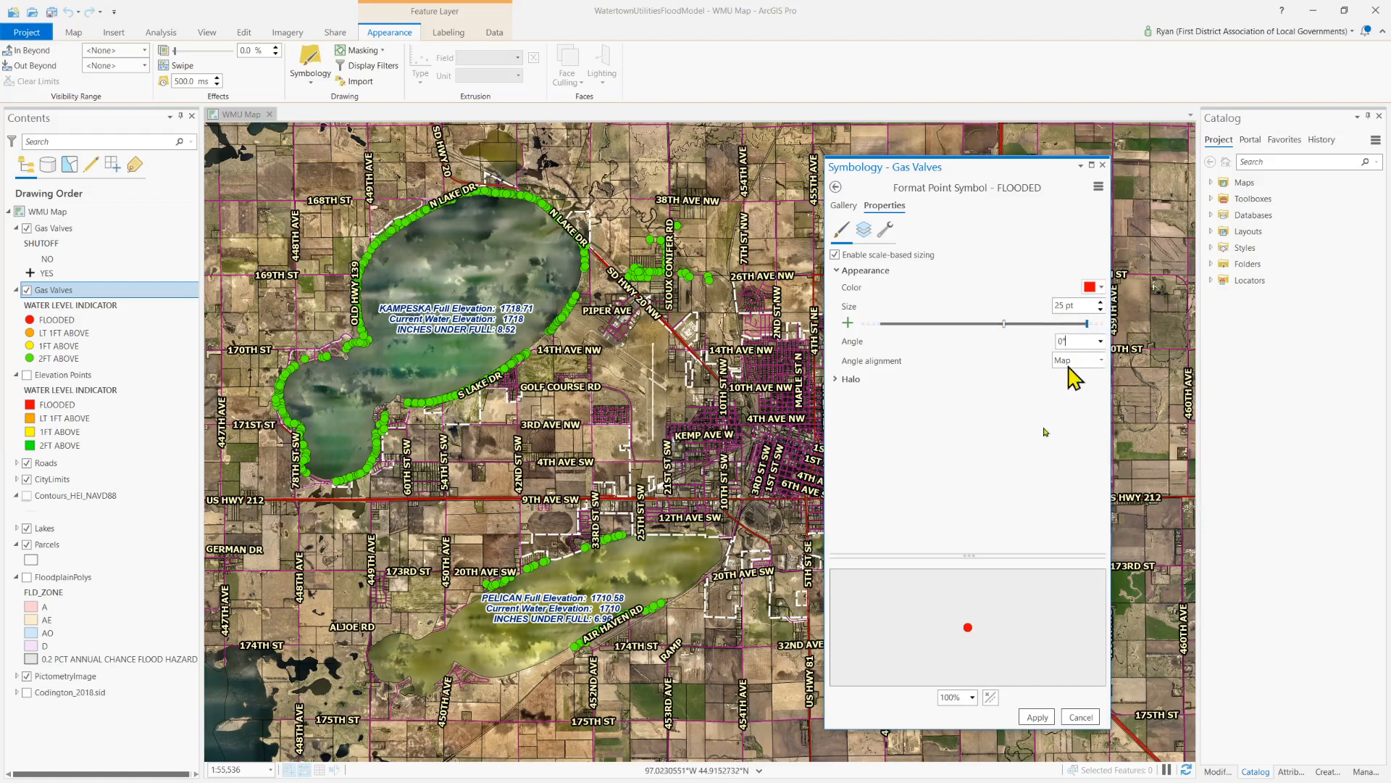
click(1039, 720)
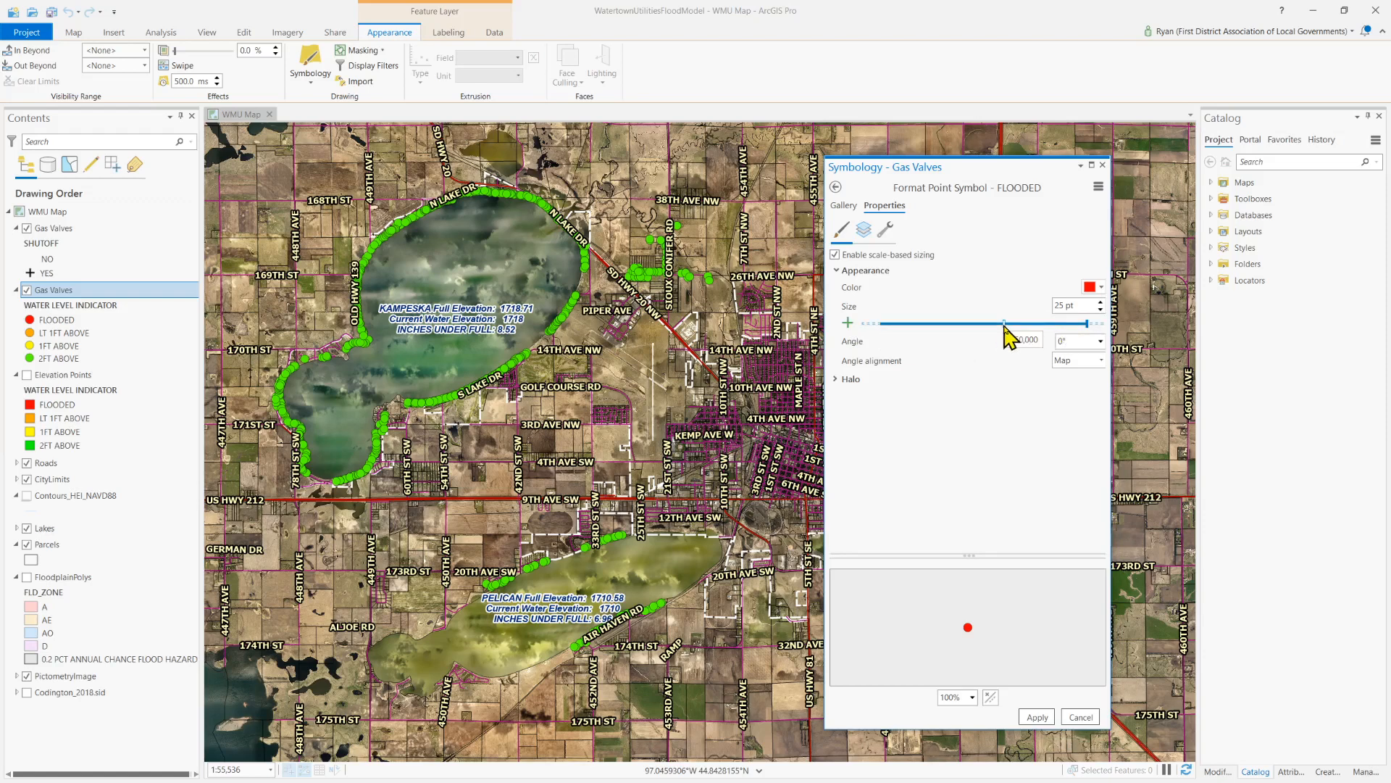
mouse_move(1087, 325)
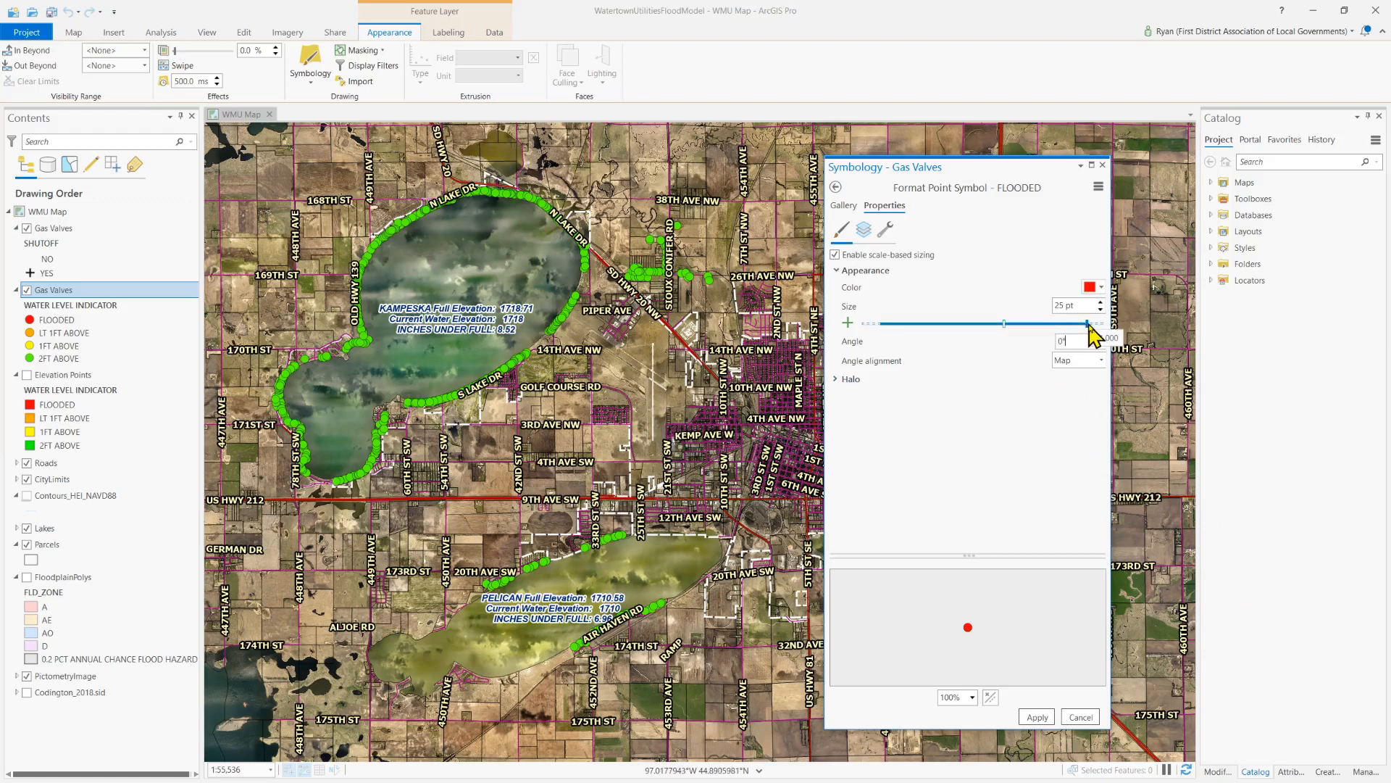
click(1037, 717)
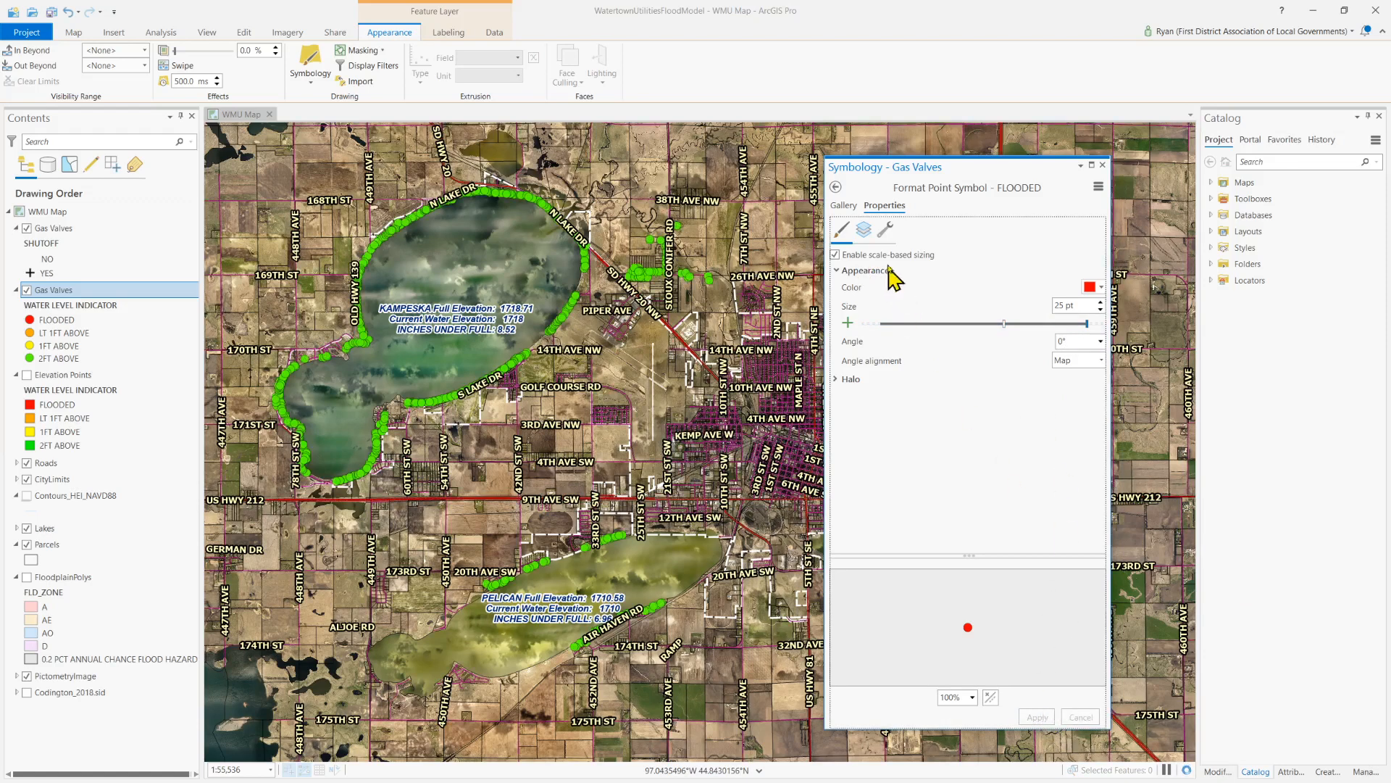
click(837, 188)
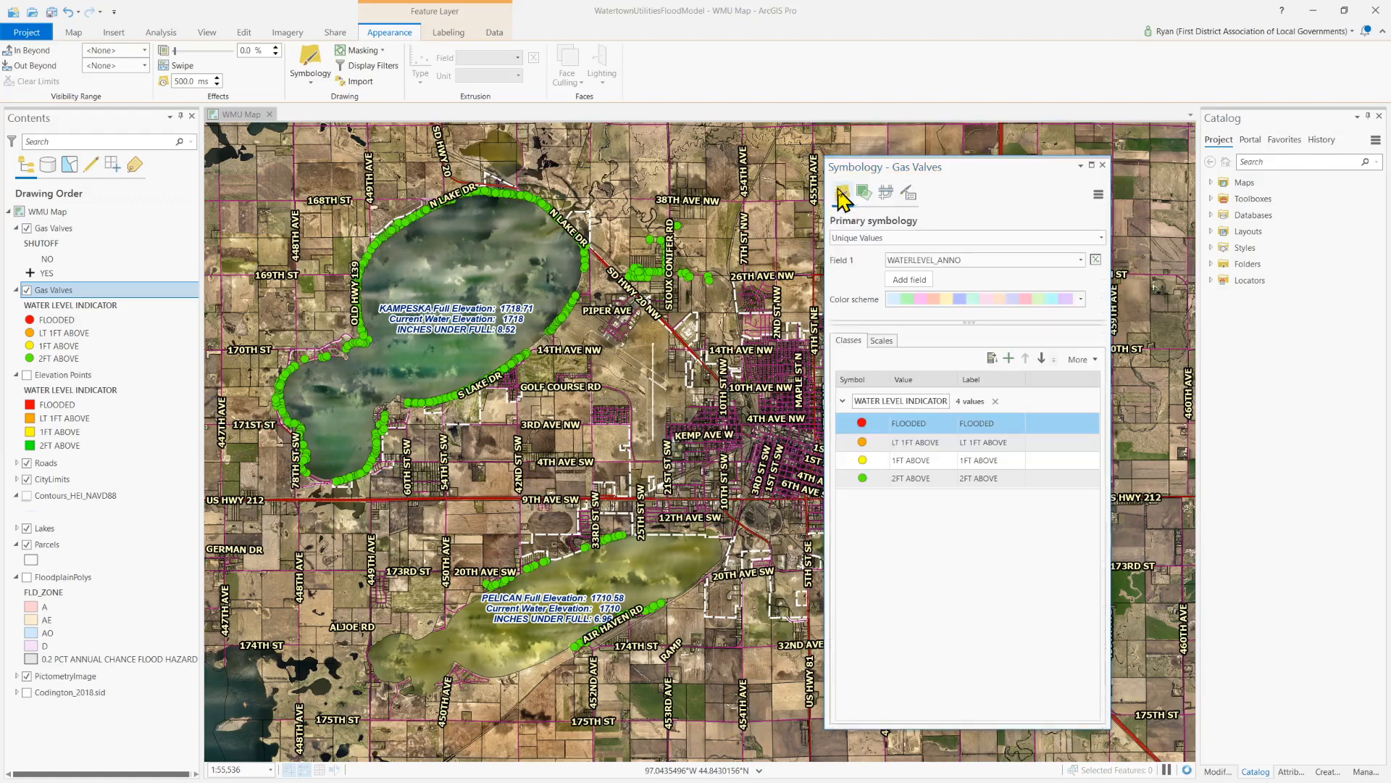
- Enable scale-based sizing for the 2FT ABOVE symbol, moving its small-scale stop past mid-range with a size of 10 pt
click(863, 478)
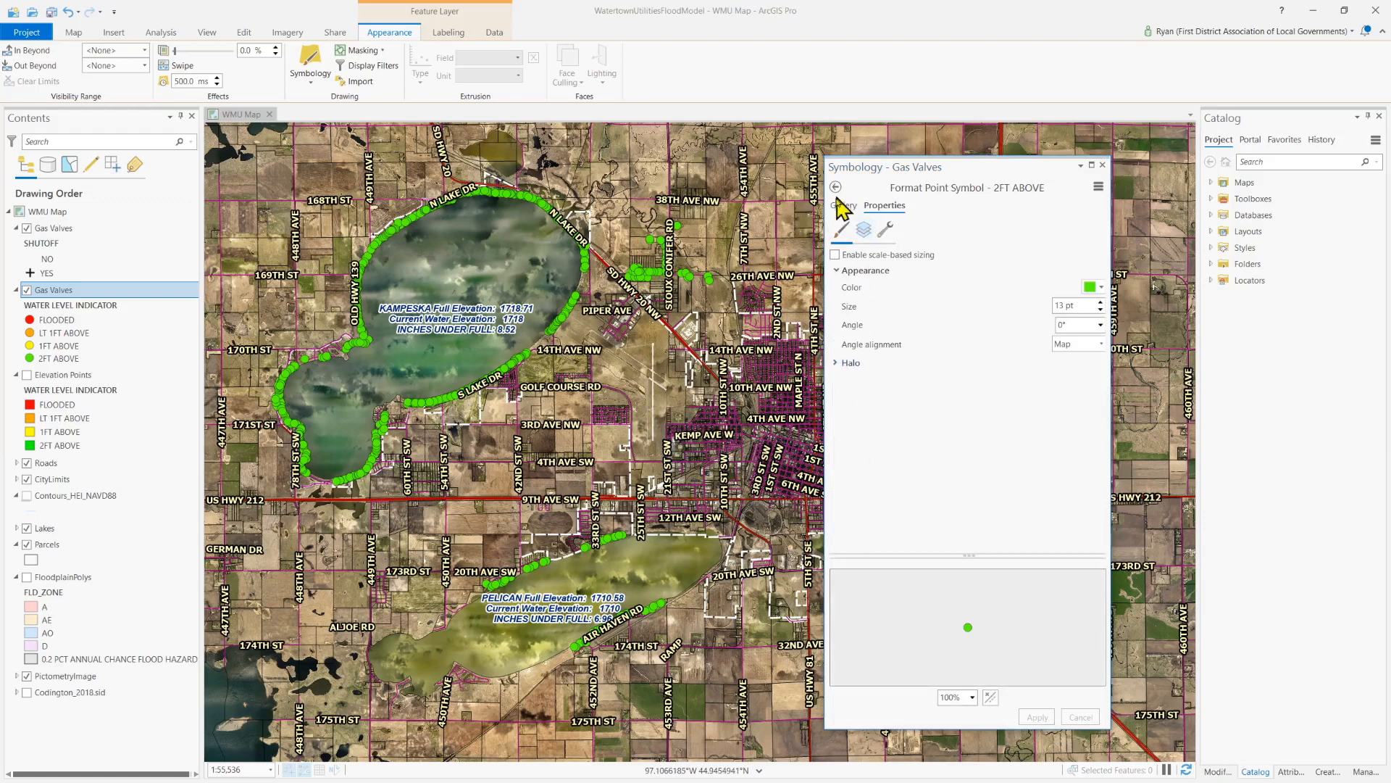
click(843, 206)
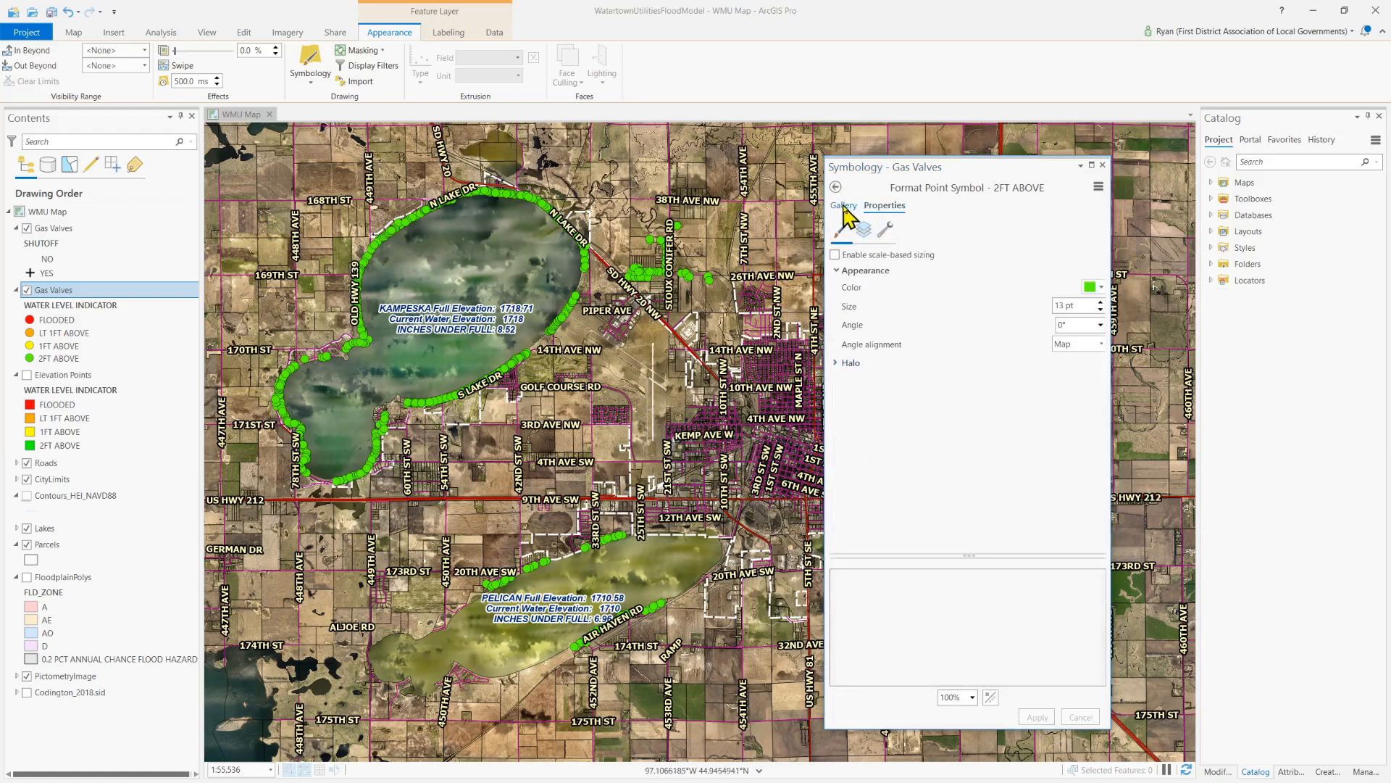
click(884, 206)
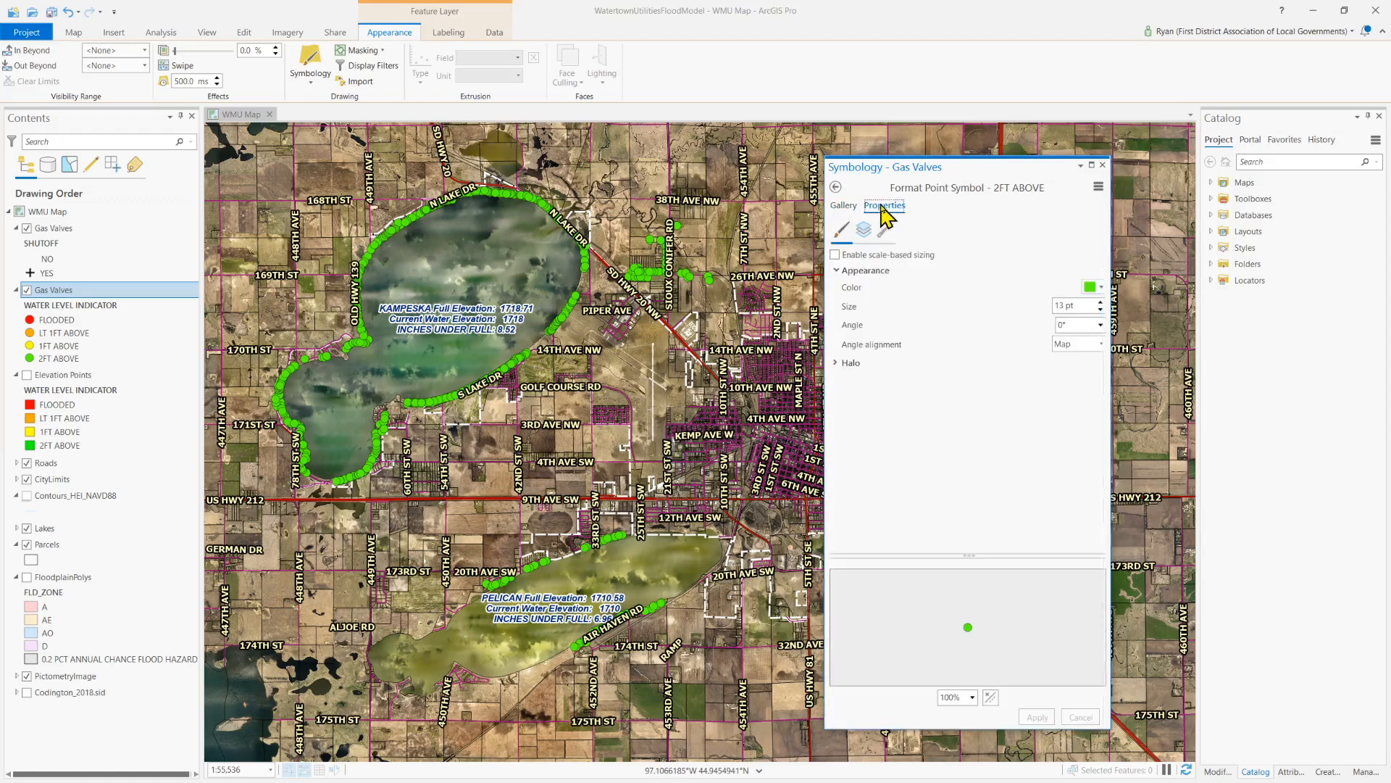
click(835, 255)
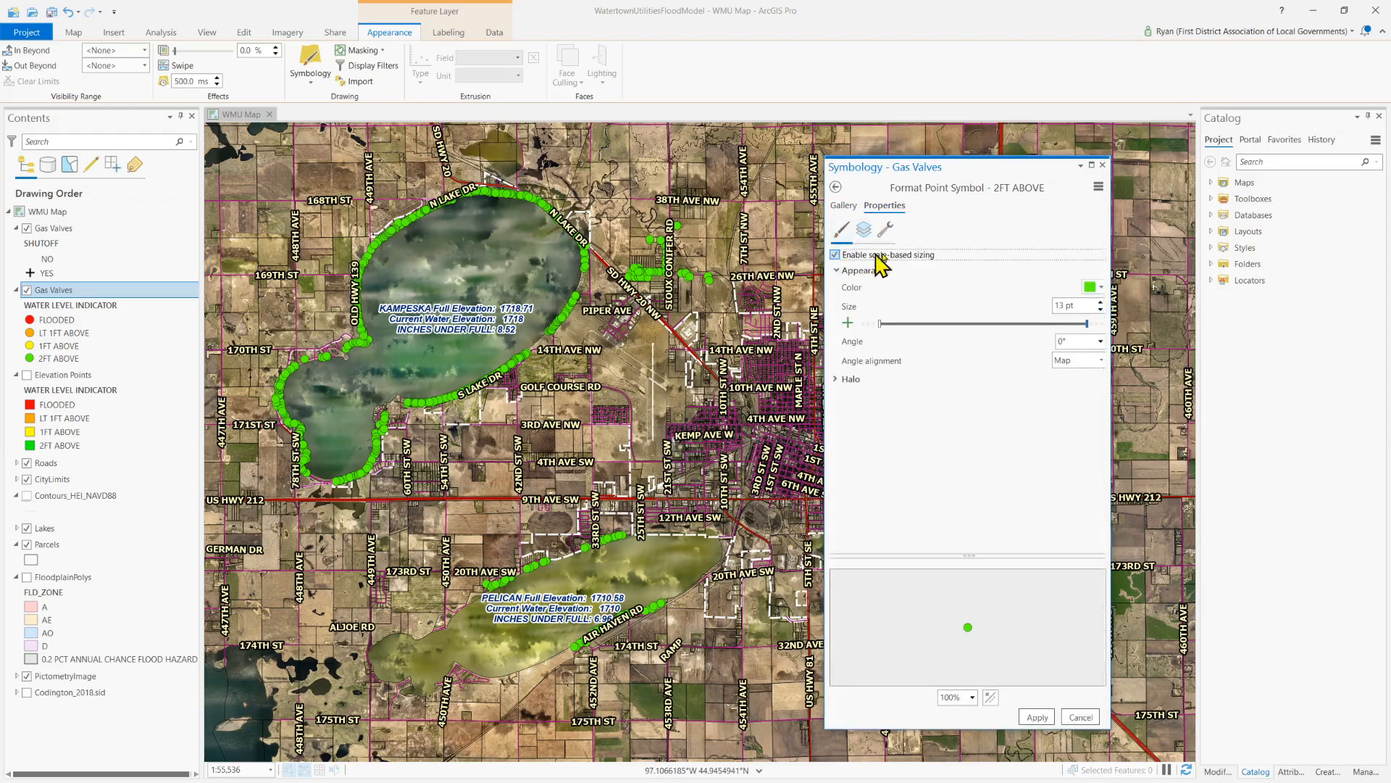
mouse_move(881, 327)
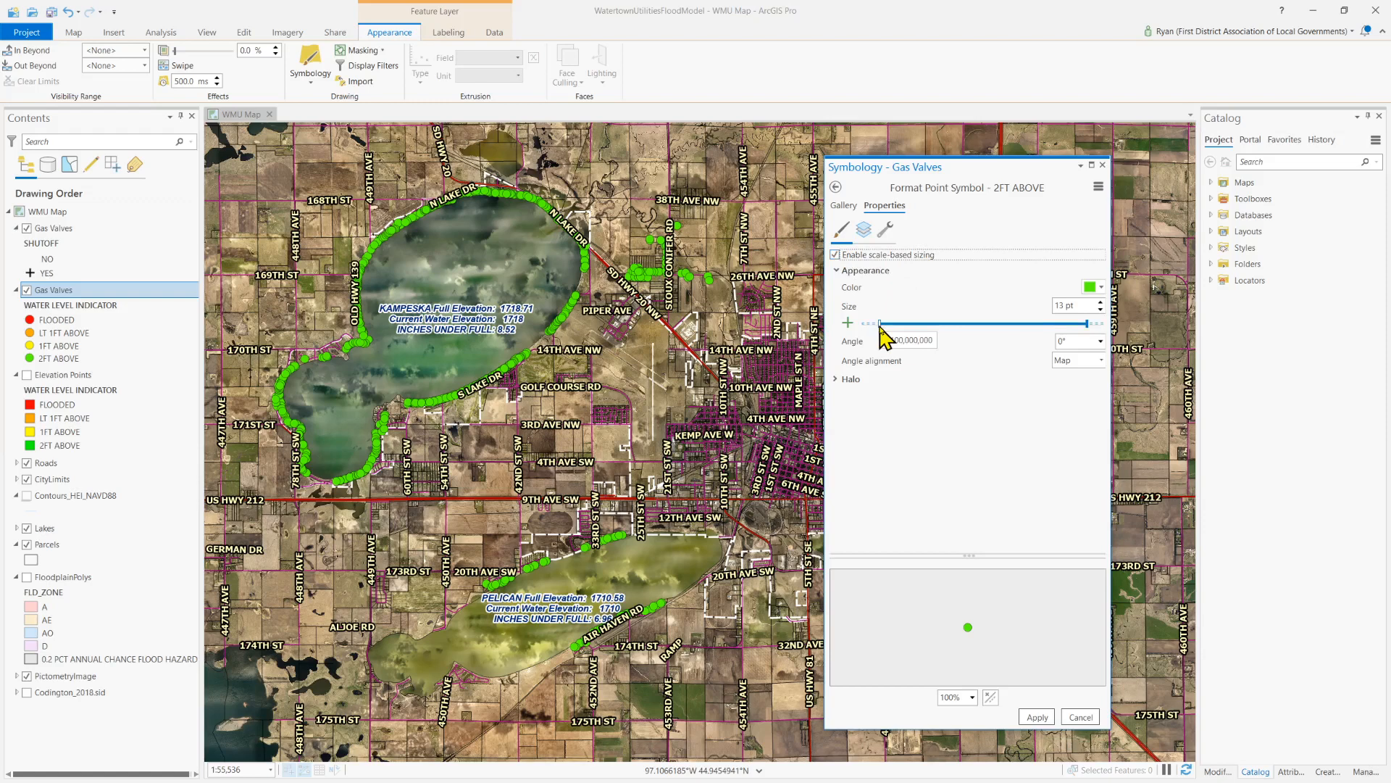
drag(880, 327, 1003, 352)
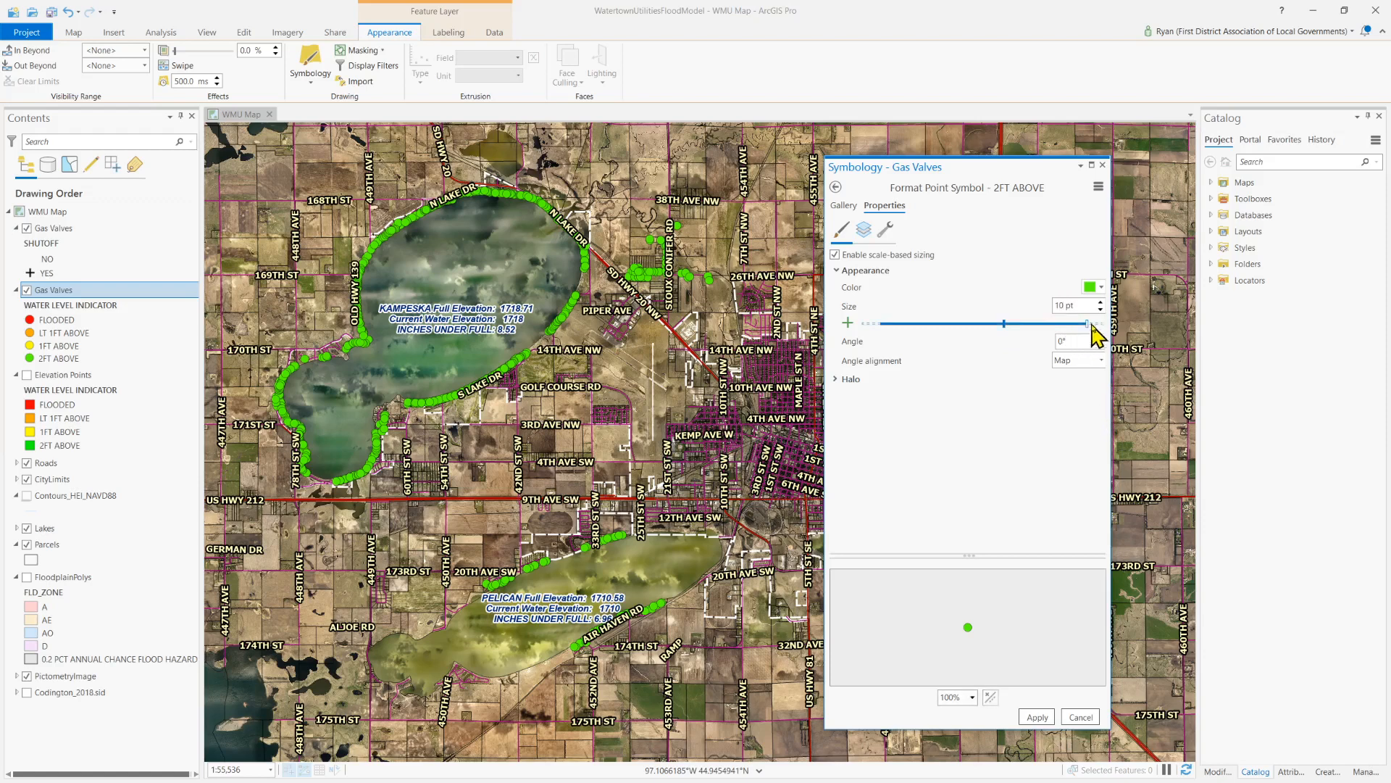
- Apply a 25 pt size at the large-scale end of the 2FT ABOVE symbol and check the valves along S Lake Dr
mouse_move(1087, 326)
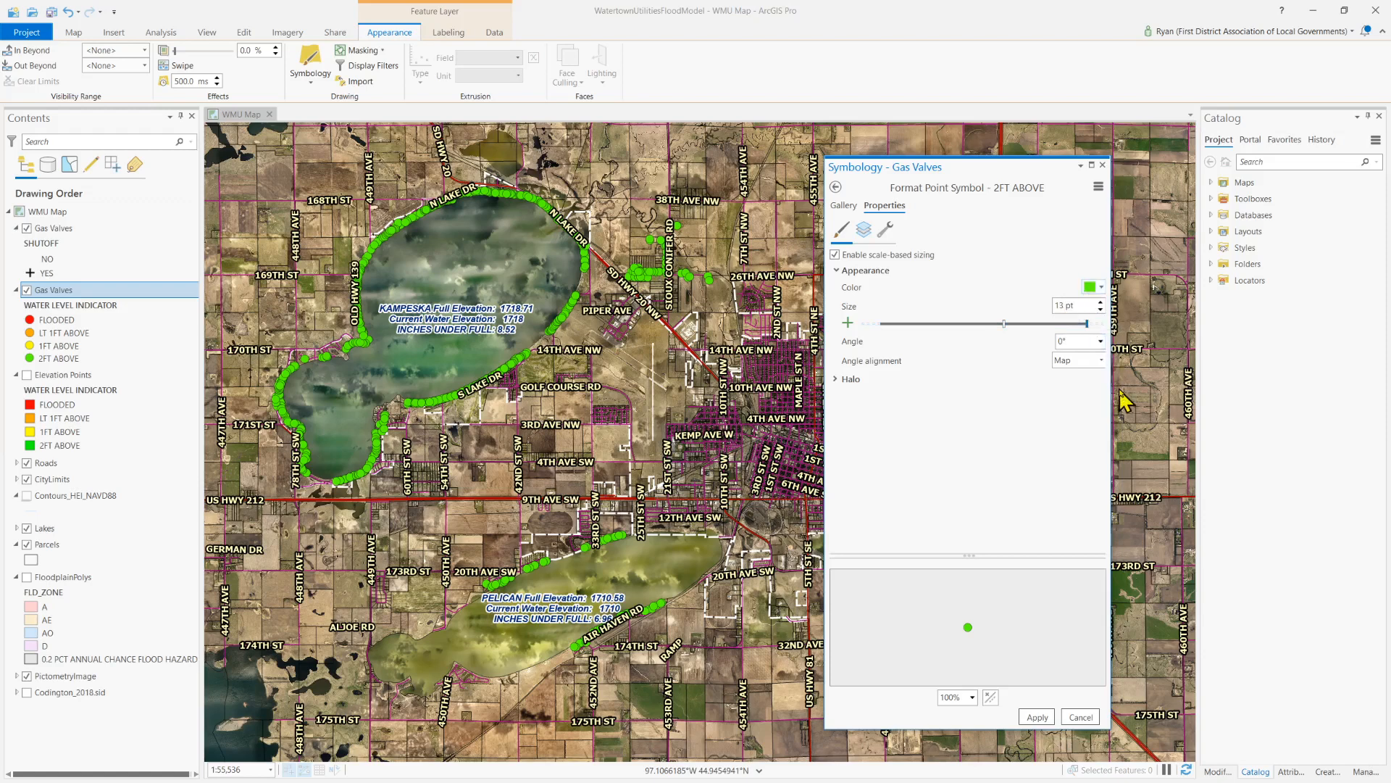
text(25)
click(1036, 718)
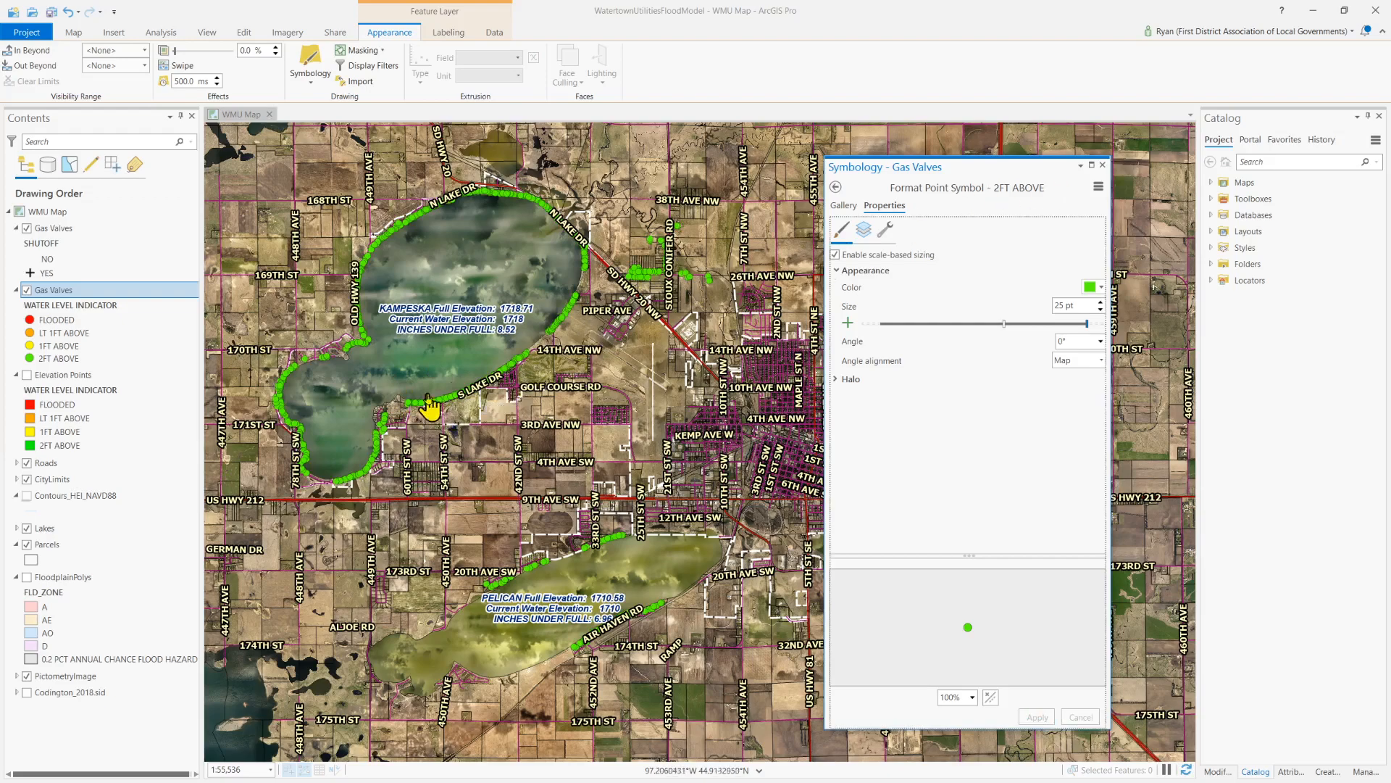
scroll(434, 415, up, 8)
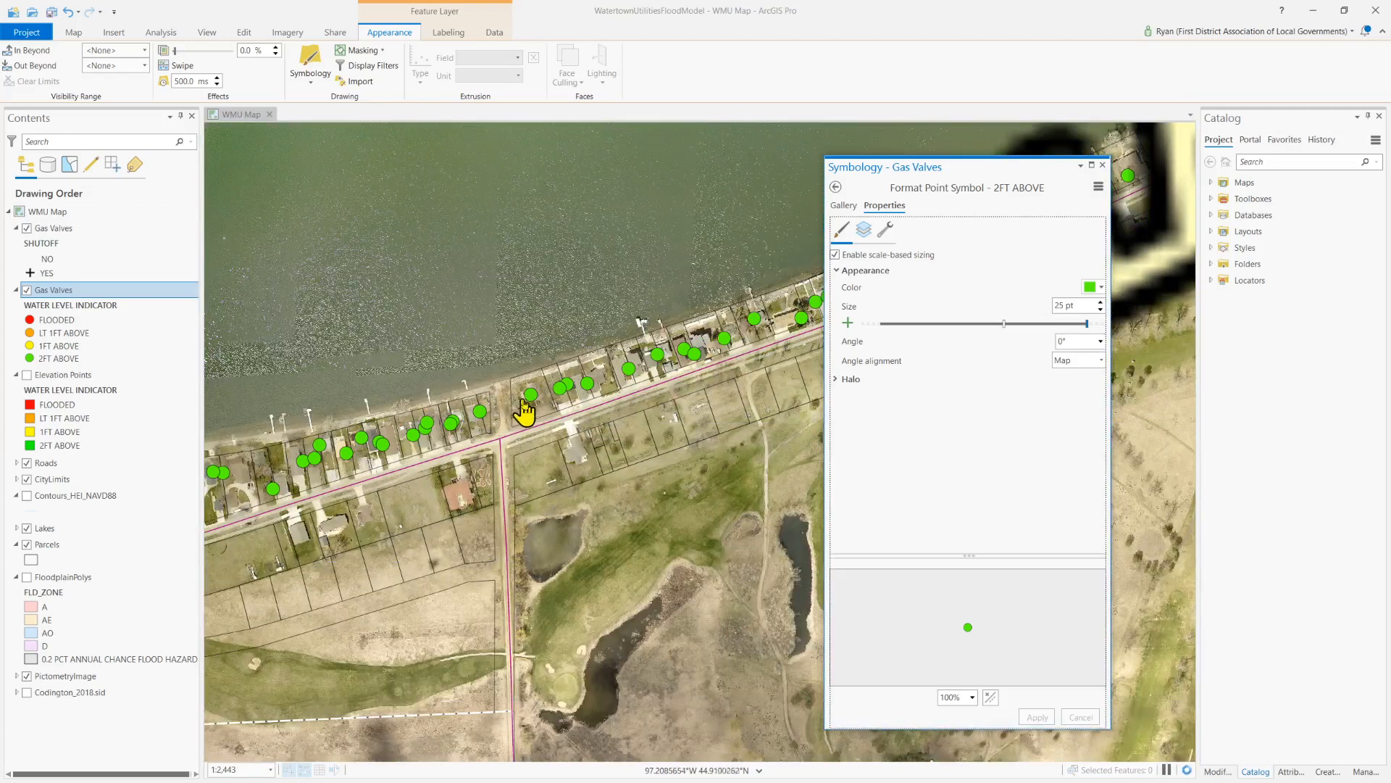
scroll(598, 395, up, 2)
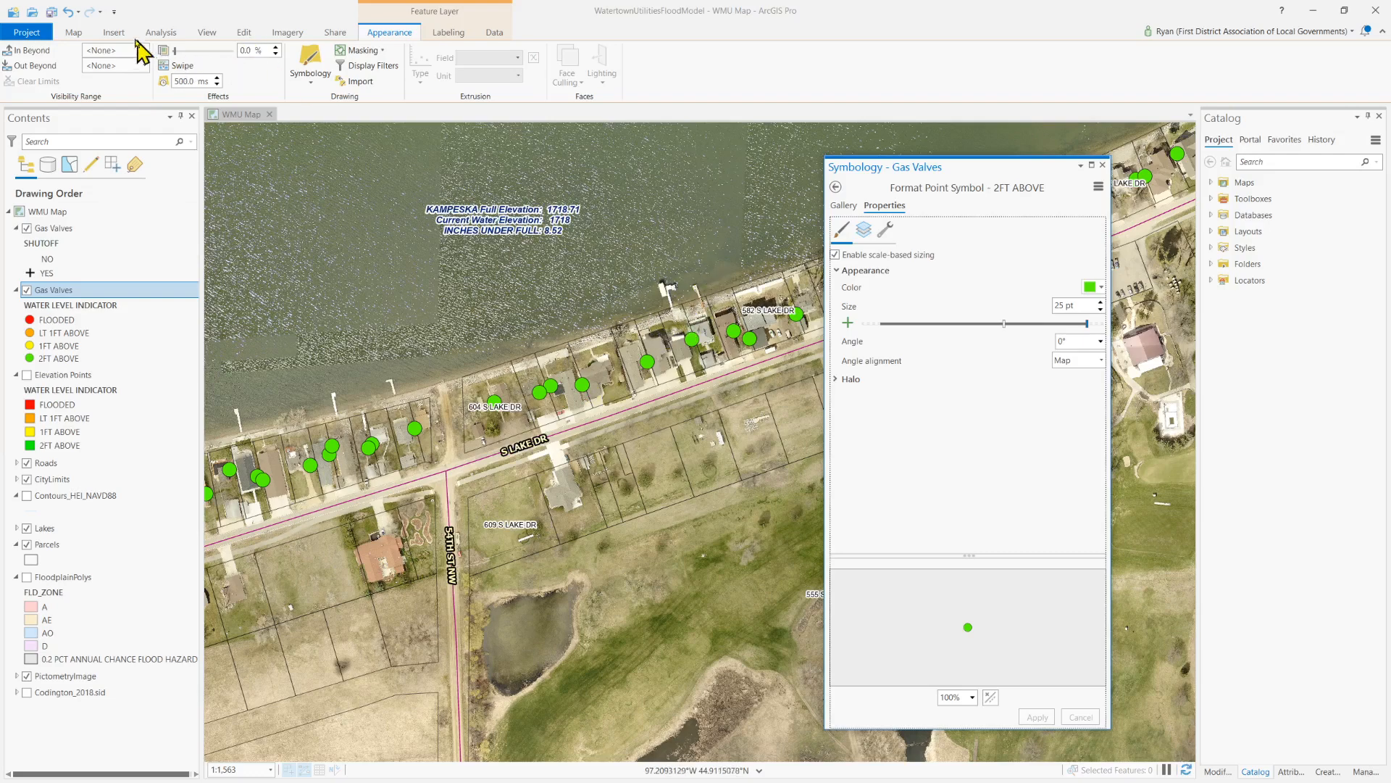
click(72, 33)
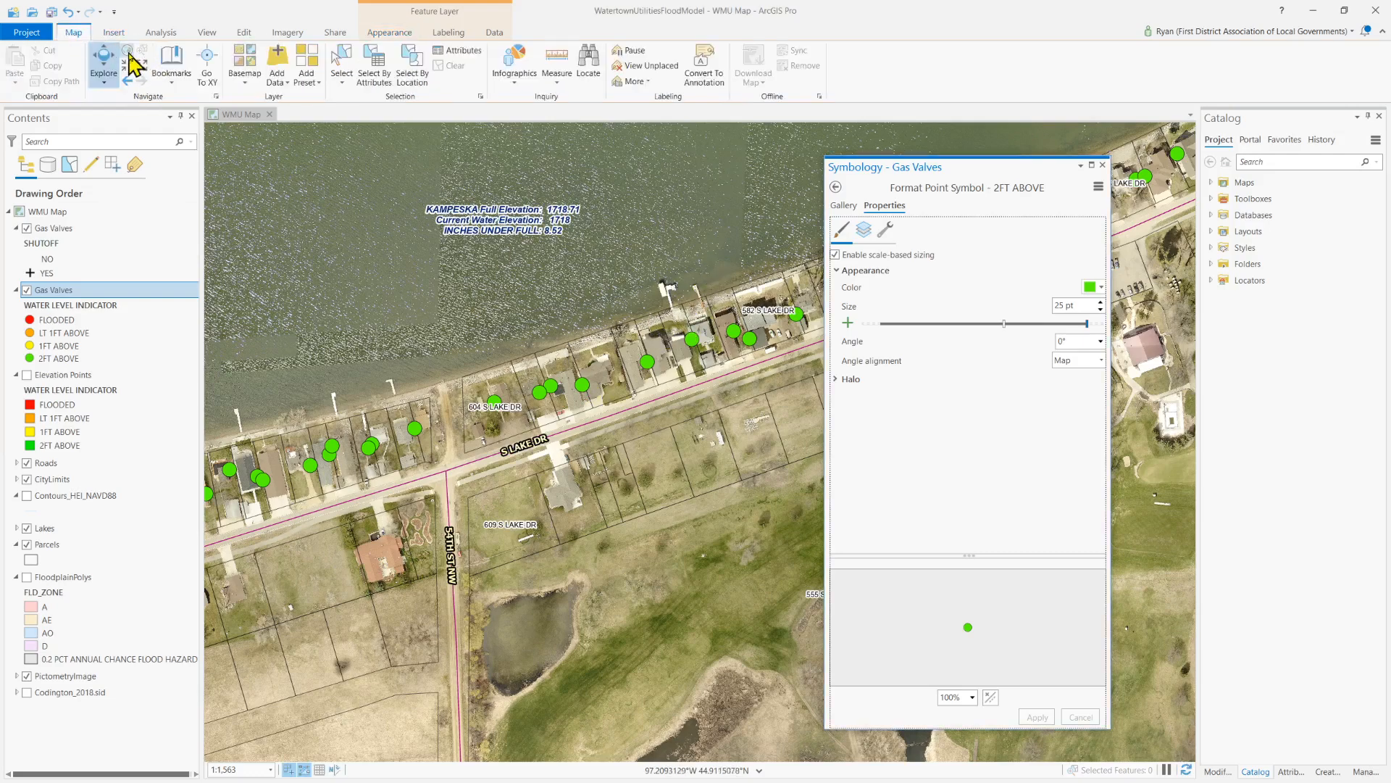
click(129, 57)
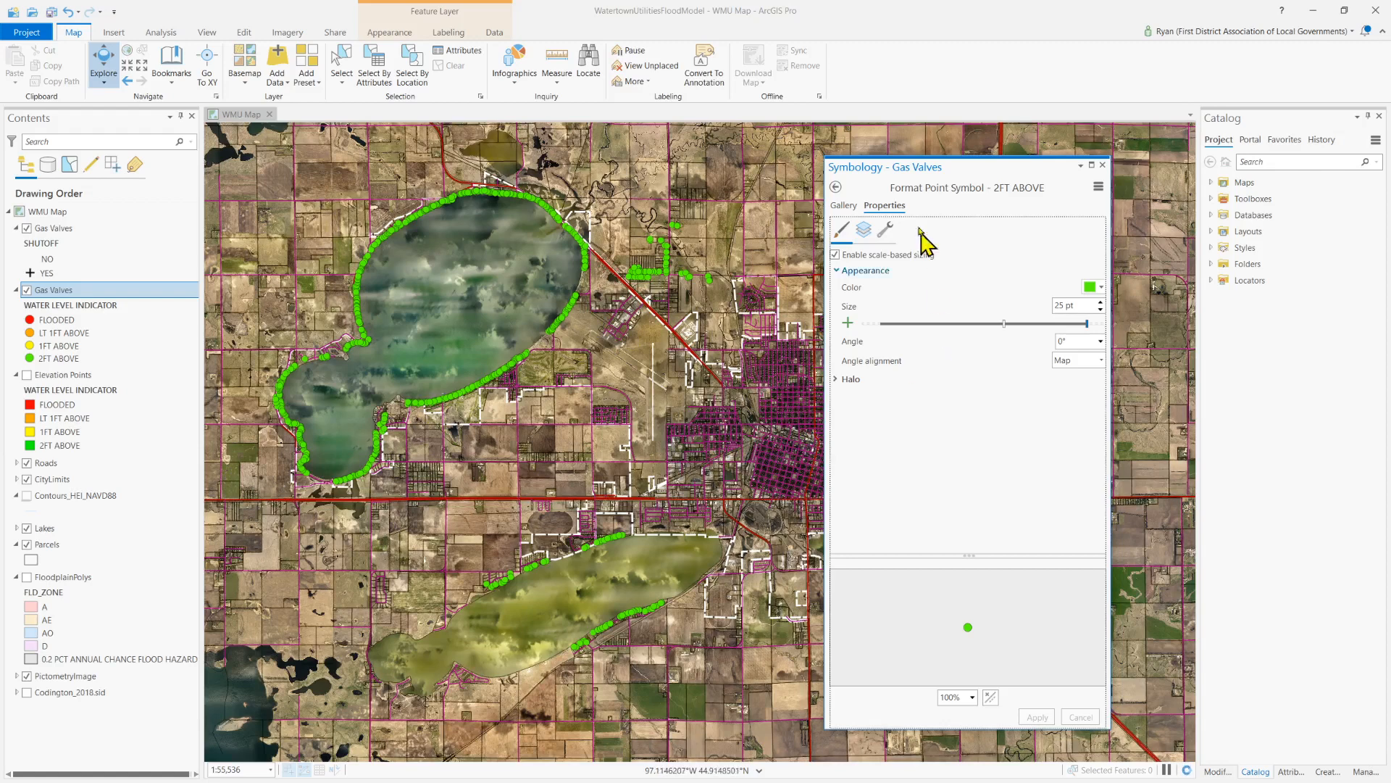
click(836, 186)
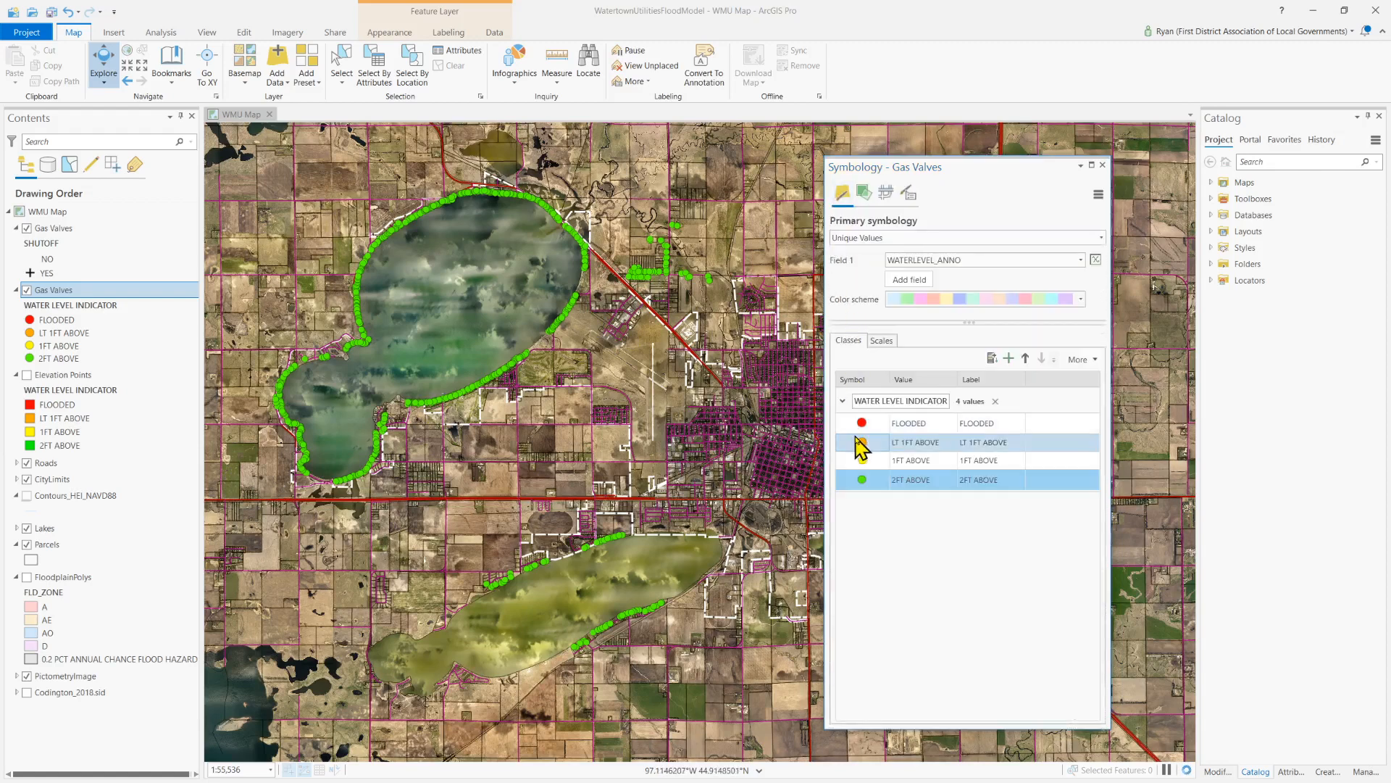
- Apply scale-based sizing to the LT 1FT ABOVE symbol, with the small-scale stop moved past mid-range and sized 10 pt
click(862, 442)
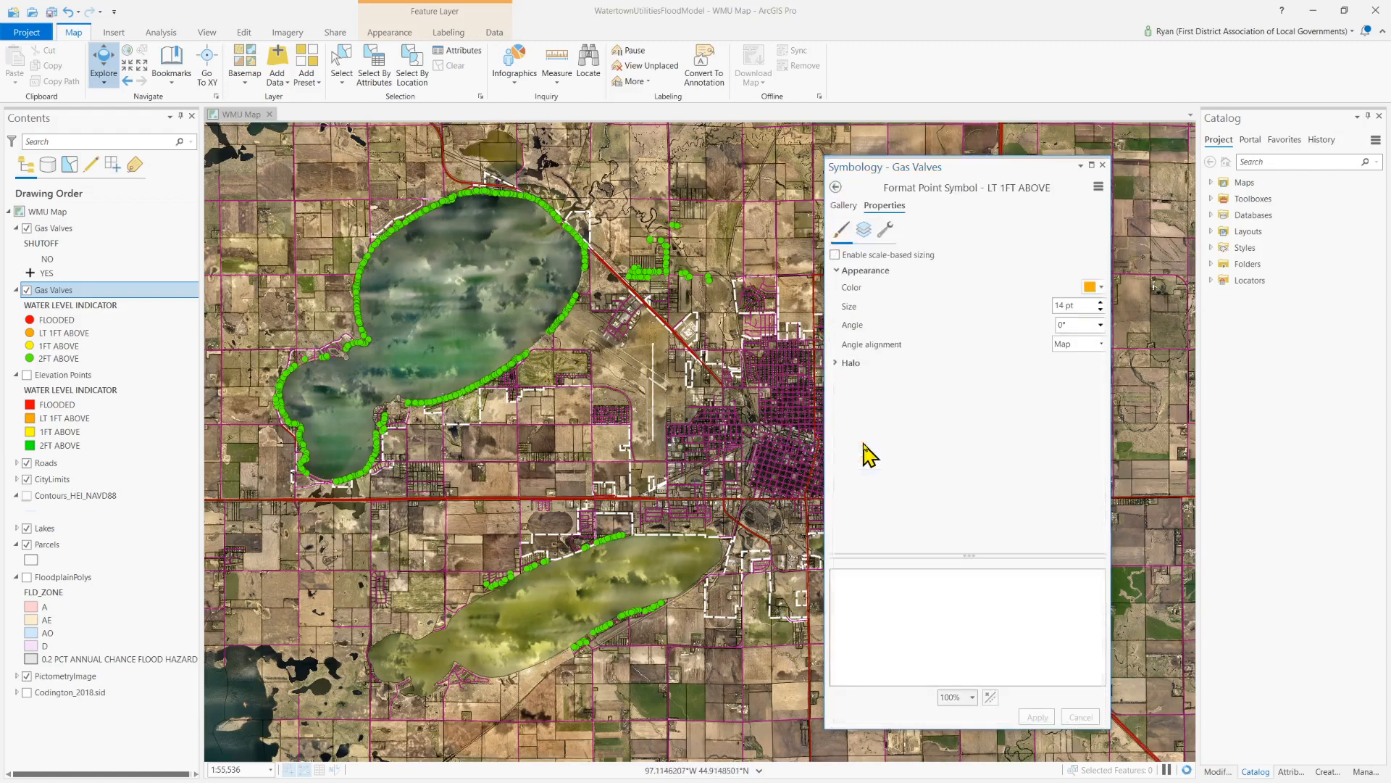
click(835, 255)
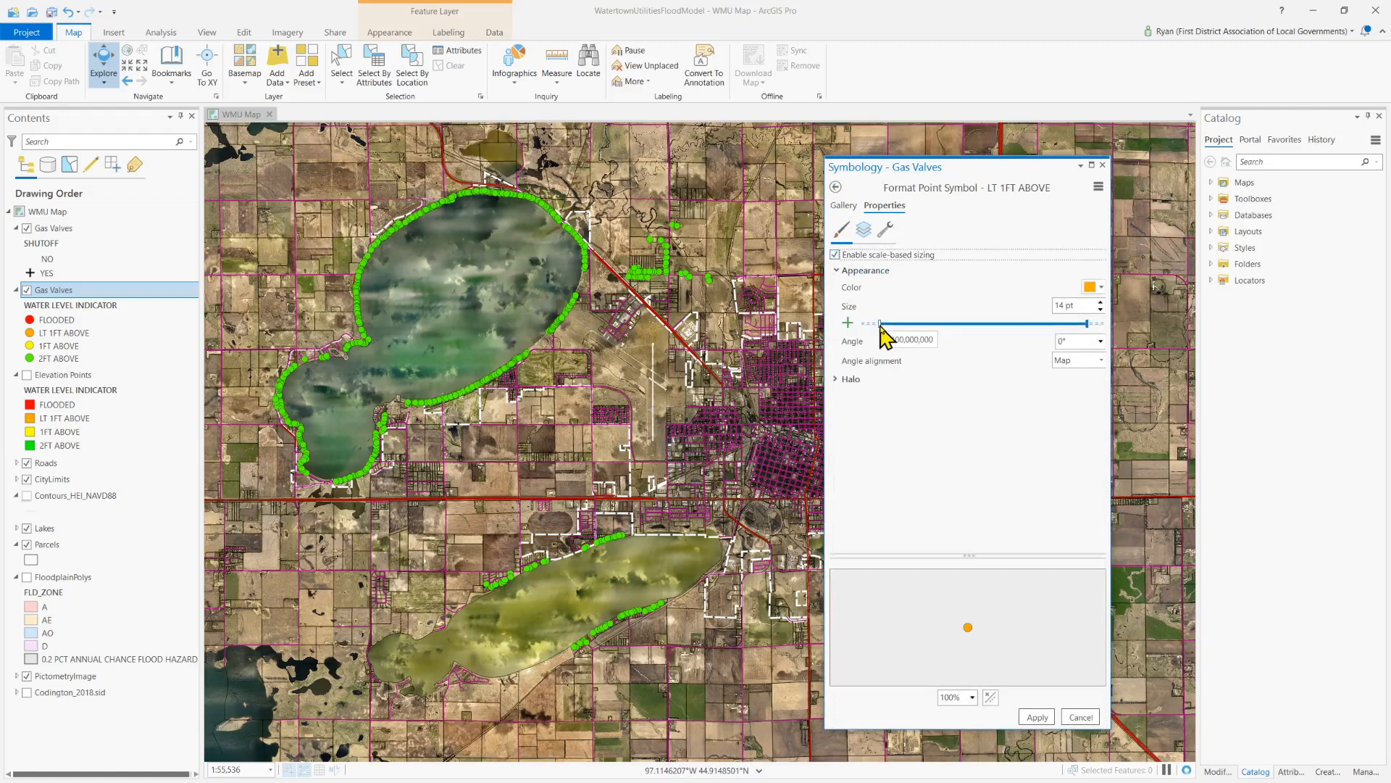
drag(881, 325, 1002, 333)
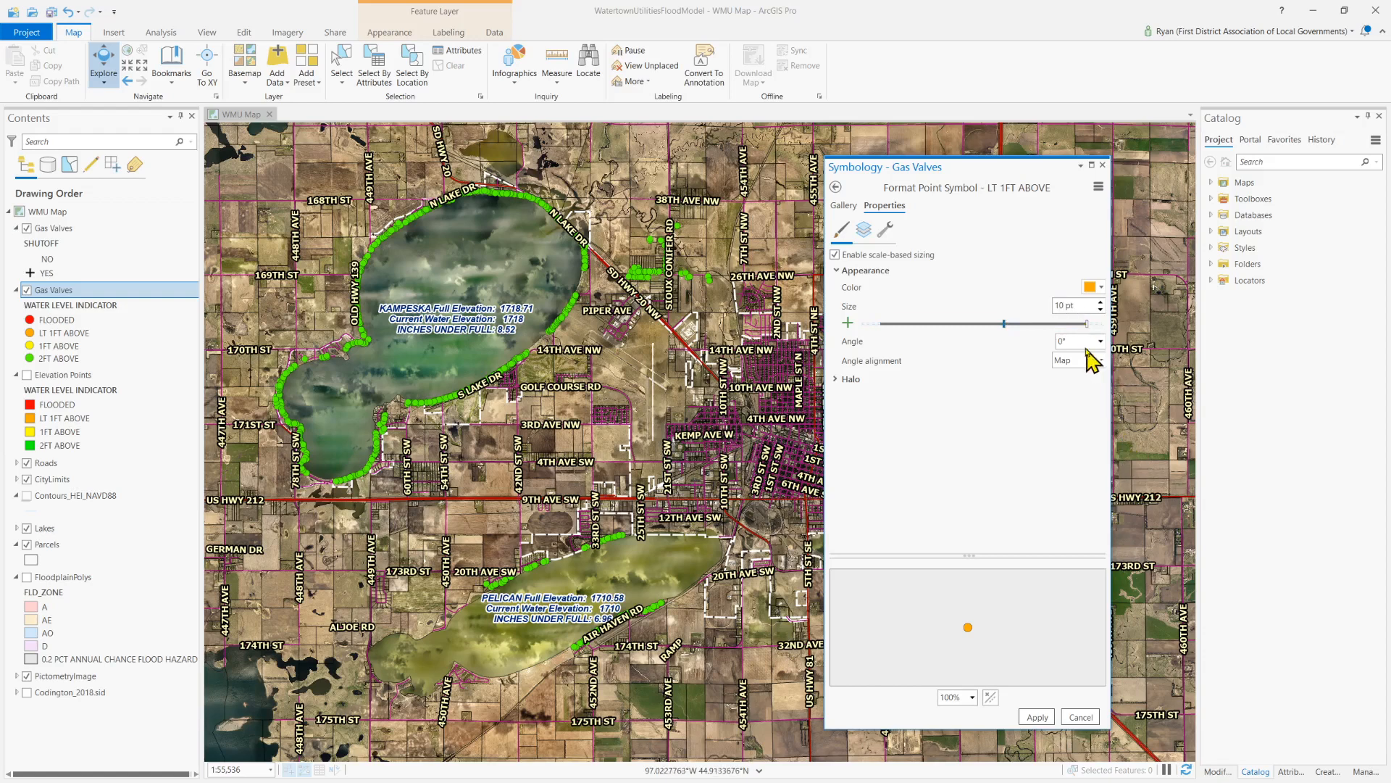
click(1038, 716)
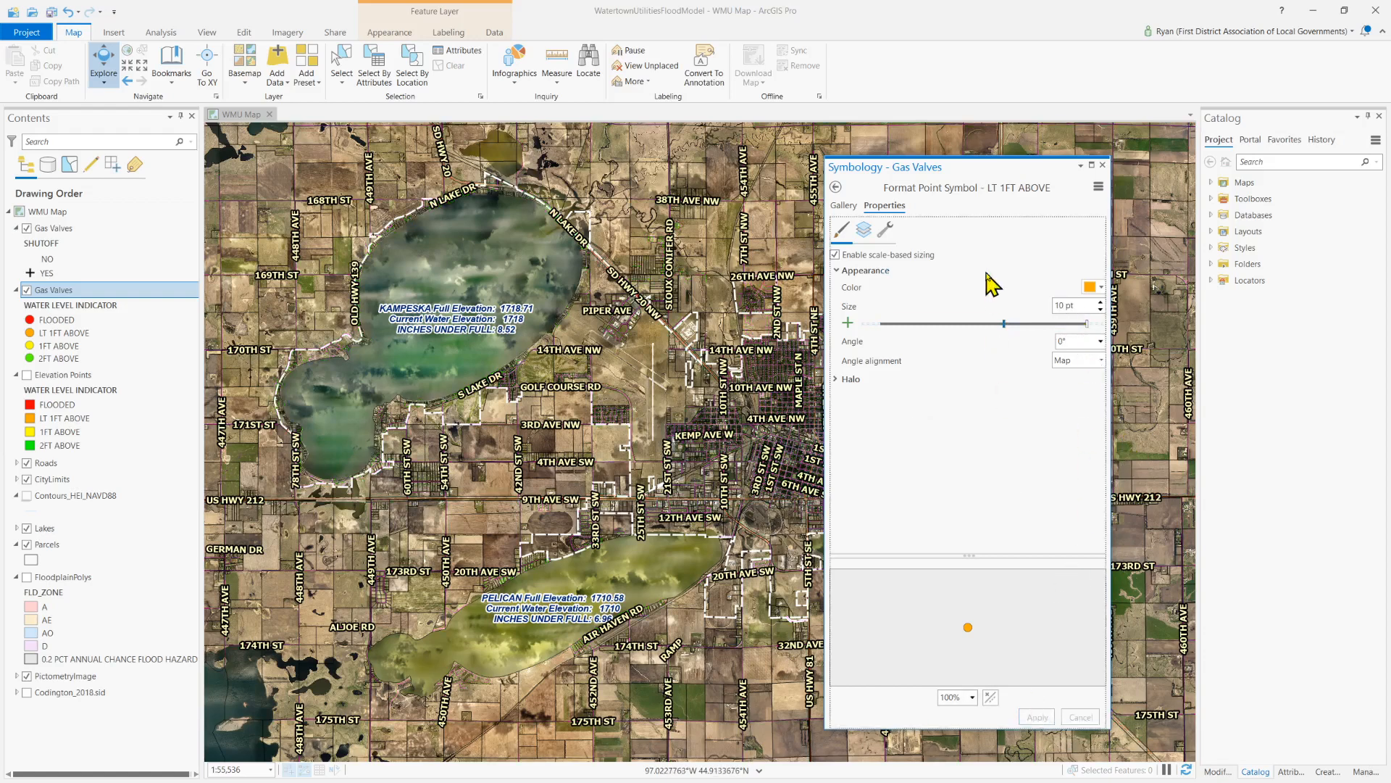
- Set the LT 1FT ABOVE symbol's size to 25 pt at the large-scale end, apply it, and return to the class list
click(1087, 324)
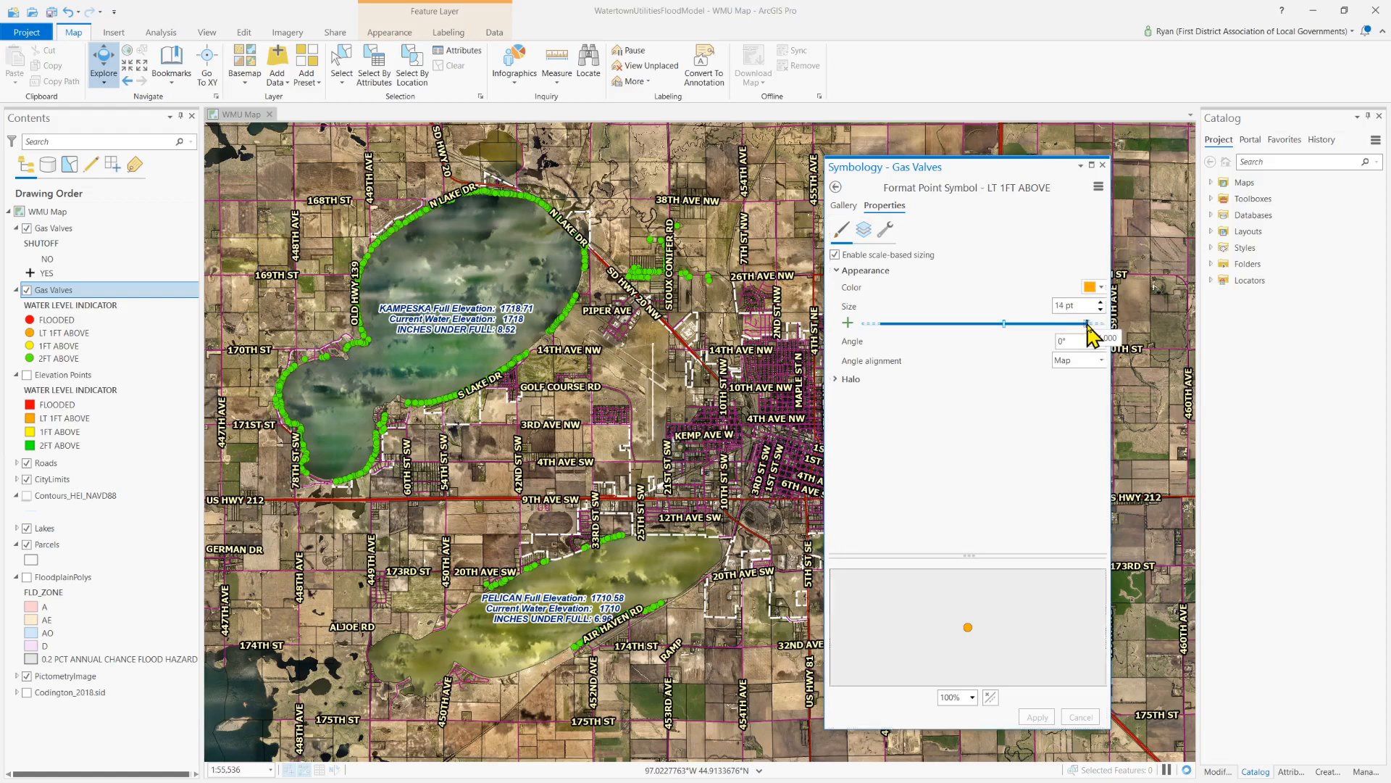
click(1063, 308)
key(BackSpace)
key(BackSpace)
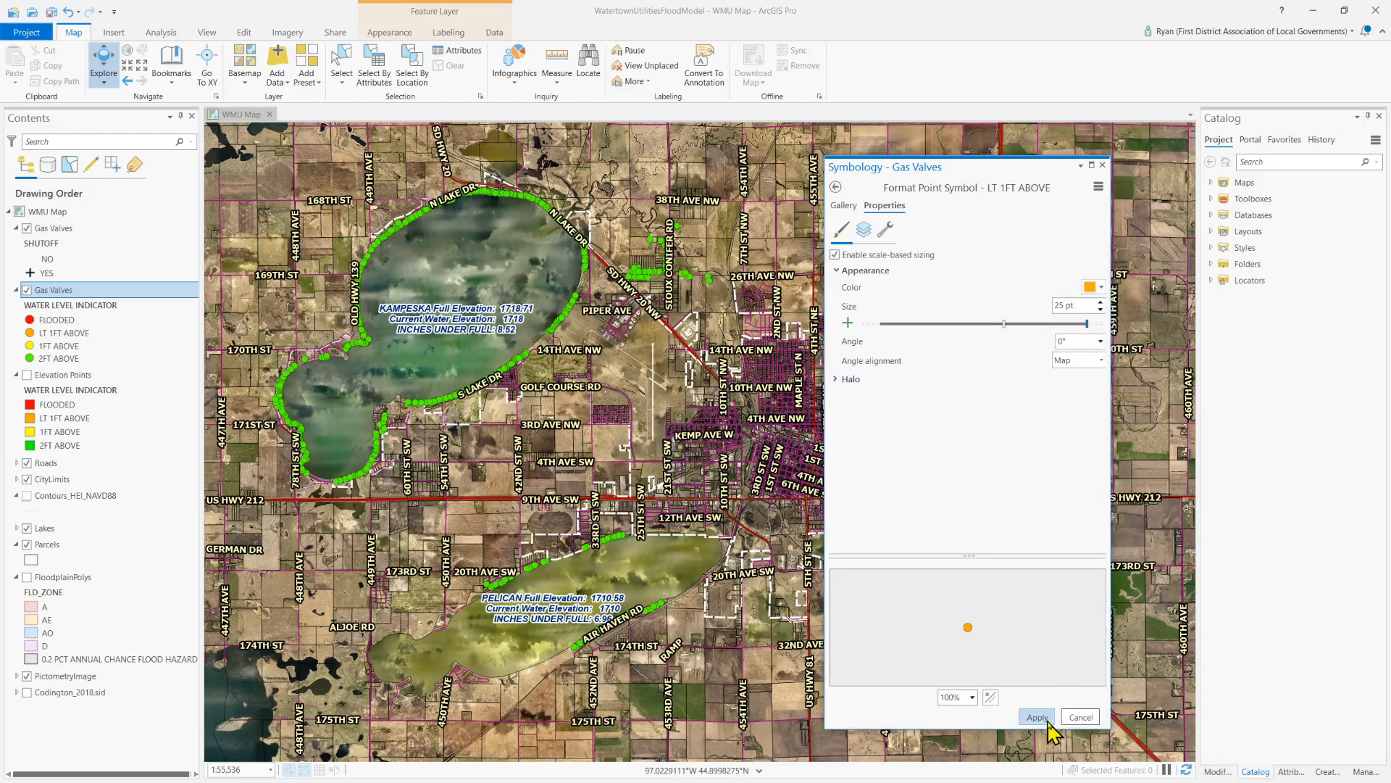
click(1038, 717)
click(837, 190)
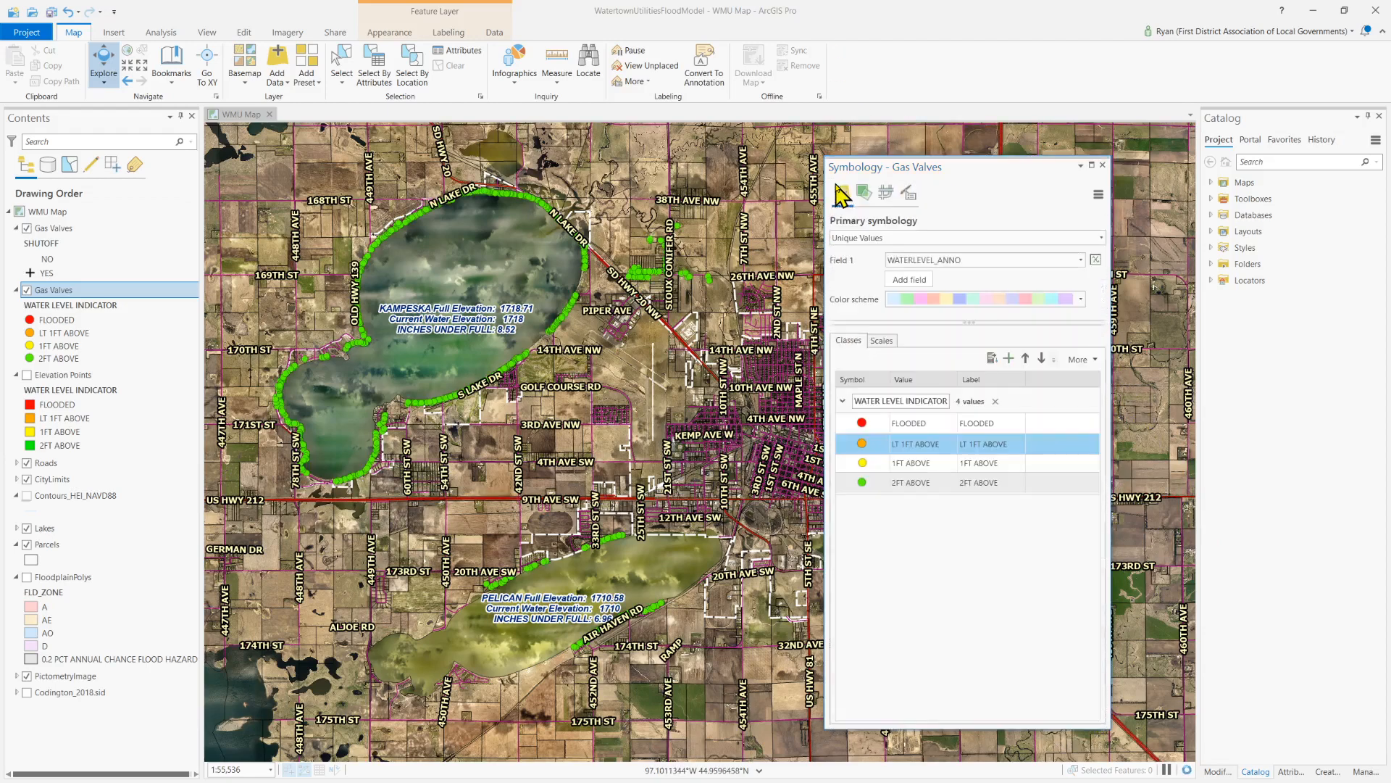
- Enable scale-based sizing for the 1FT ABOVE symbol, with the small-scale stop moved past mid-range and sized 10 pt
click(863, 464)
click(861, 464)
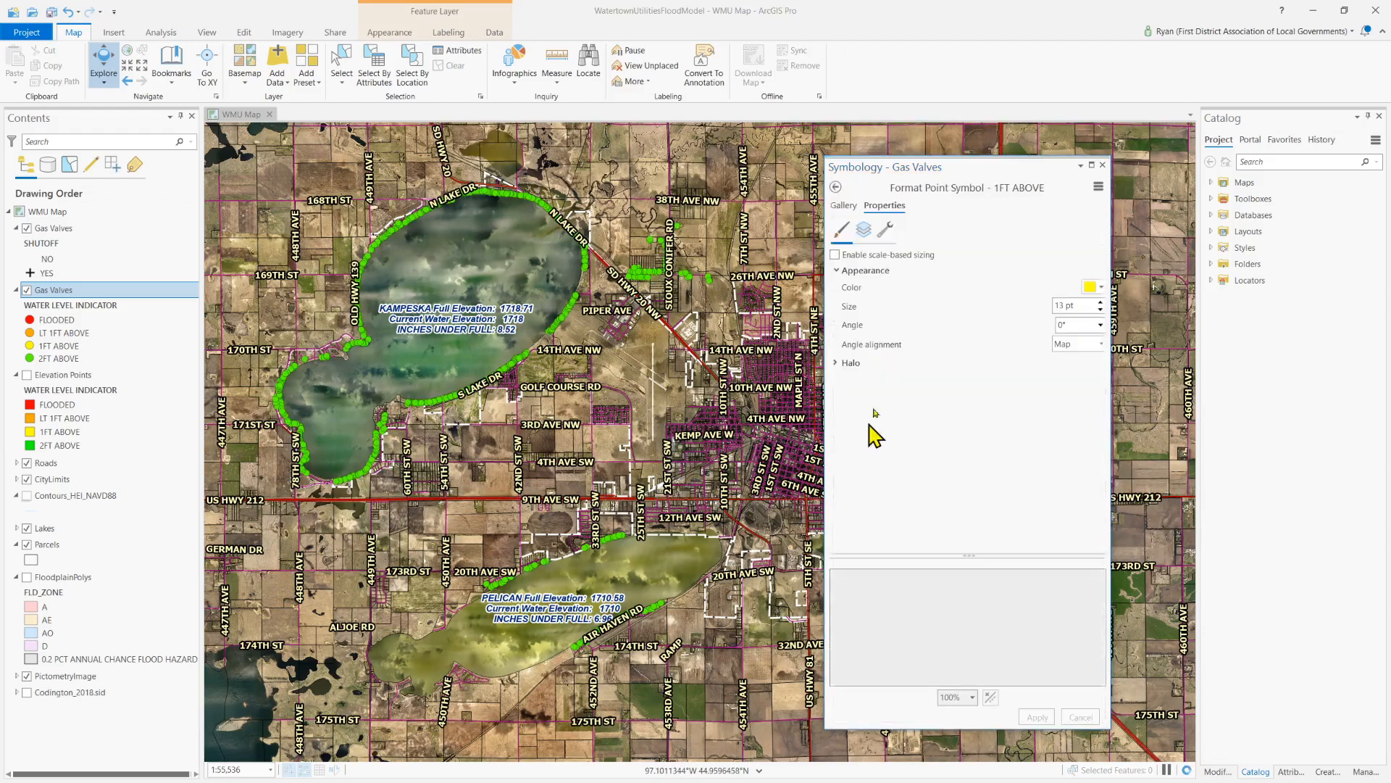
click(836, 254)
drag(890, 320, 1010, 341)
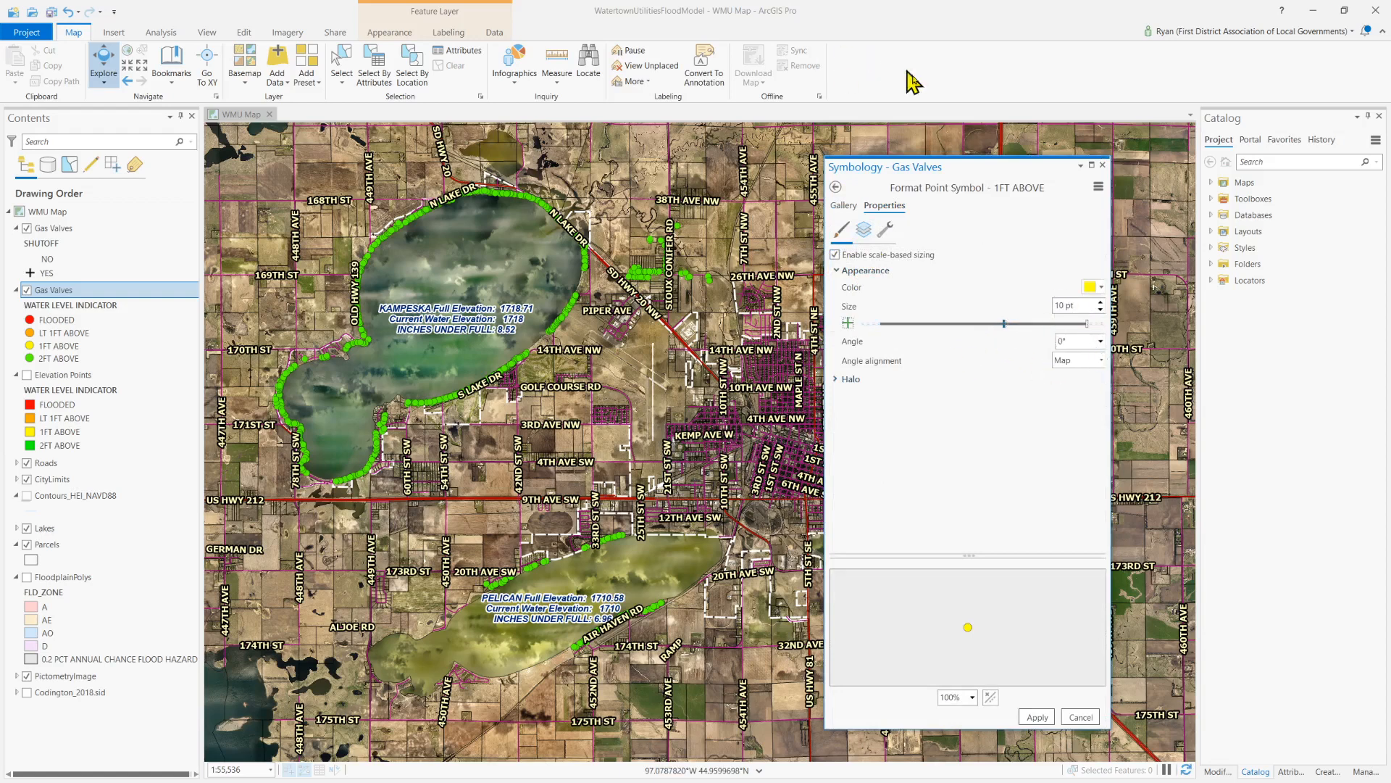
- Set the 1FT ABOVE symbol's size to 25 pt at the large-scale end and apply it
drag(1084, 321, 1087, 324)
click(1063, 301)
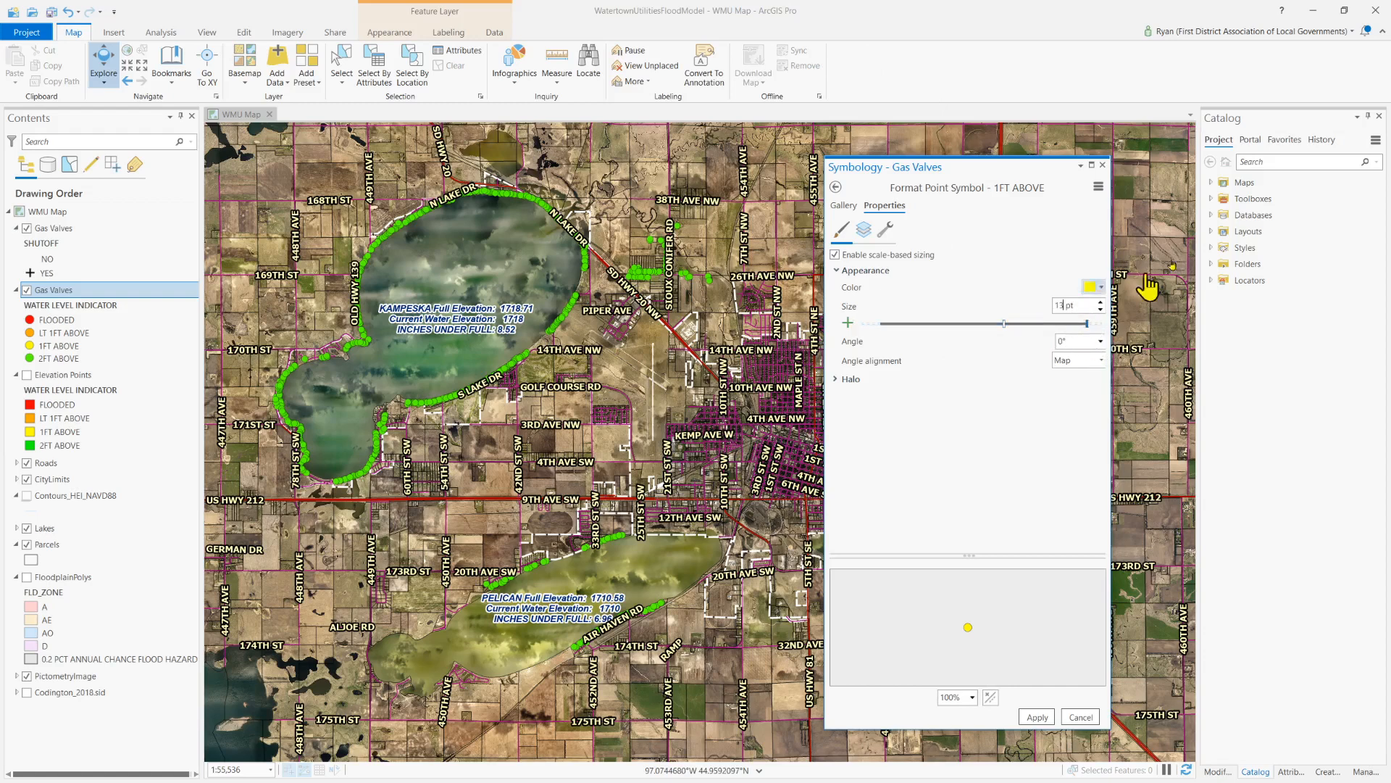
text(25)
click(1041, 719)
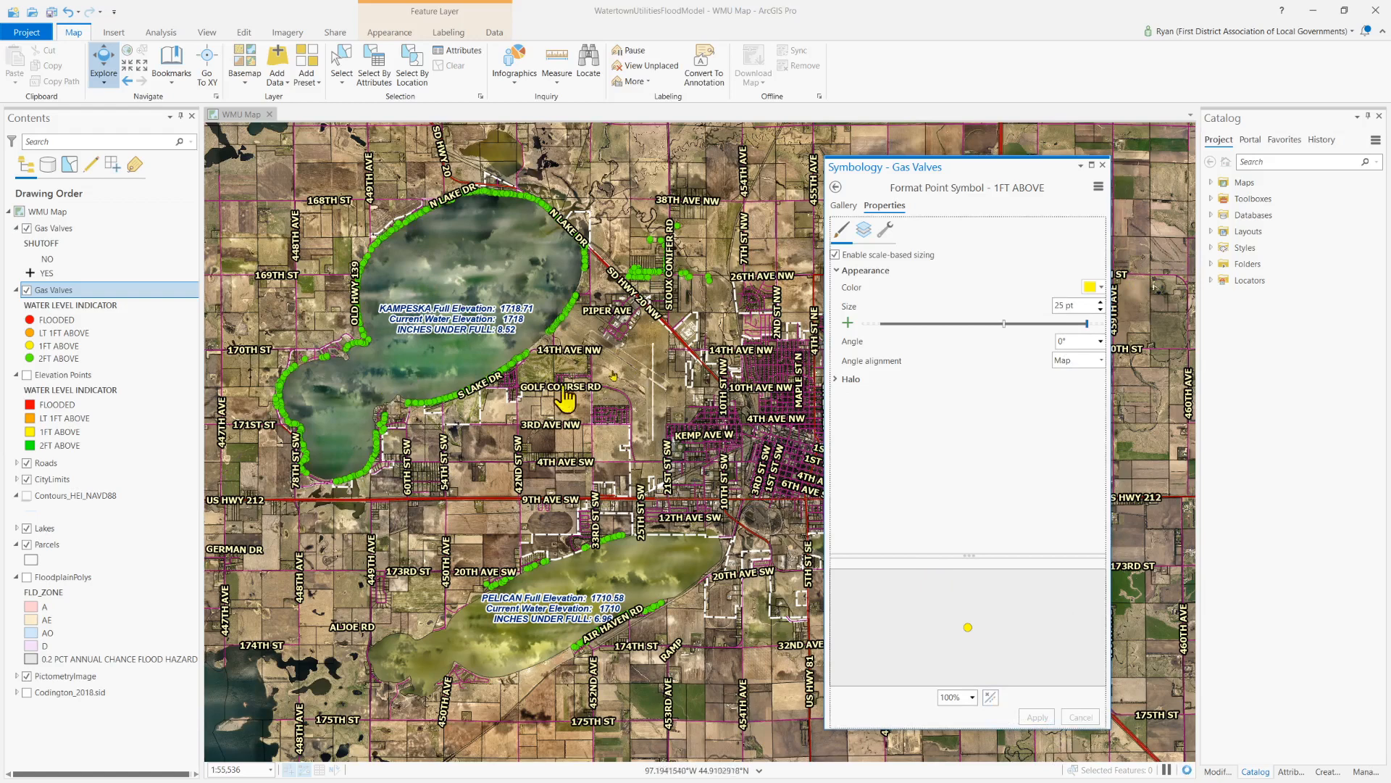
- In the SHUTOFF Gas Valves layer, select one valve along S Lake Dr, set its SHUTOFF attribute to YES, apply, and clear the selection
click(55, 229)
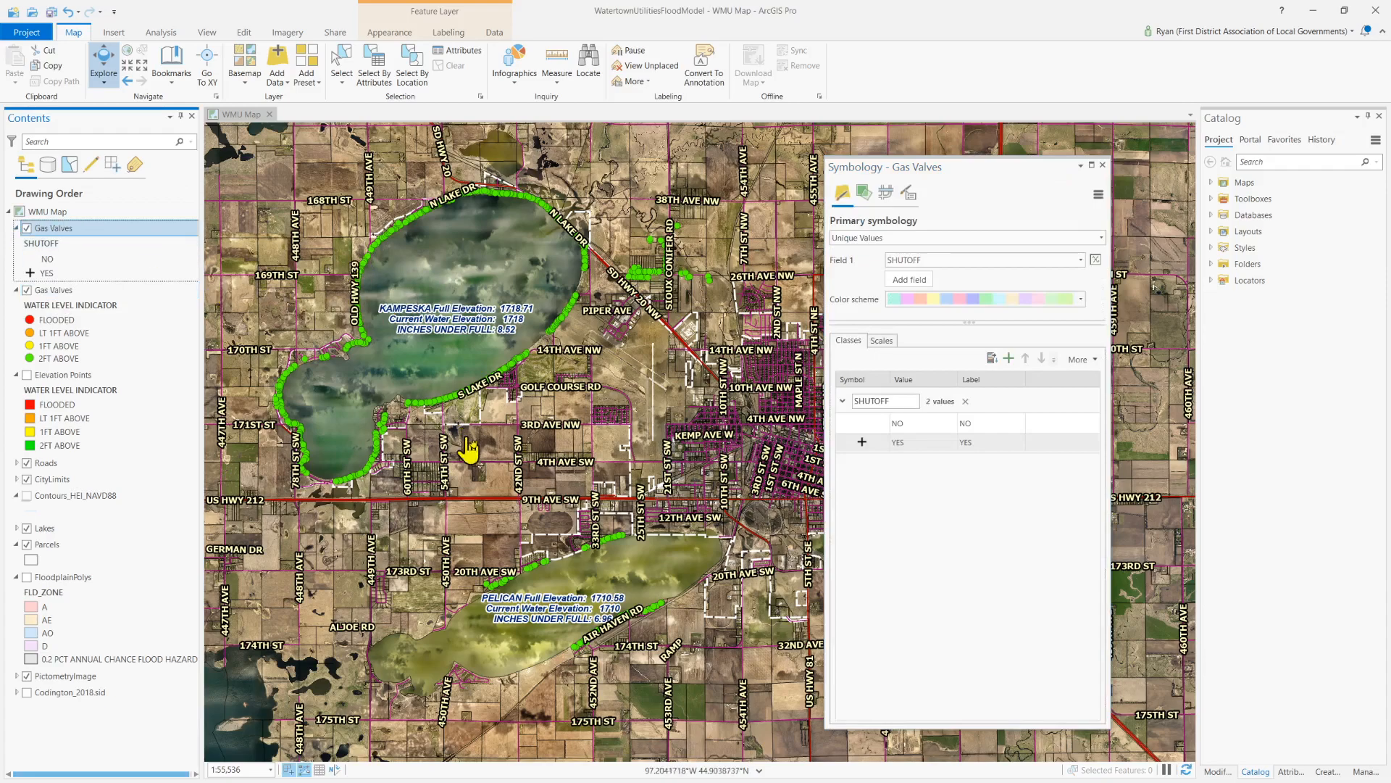
scroll(437, 400, up, 6)
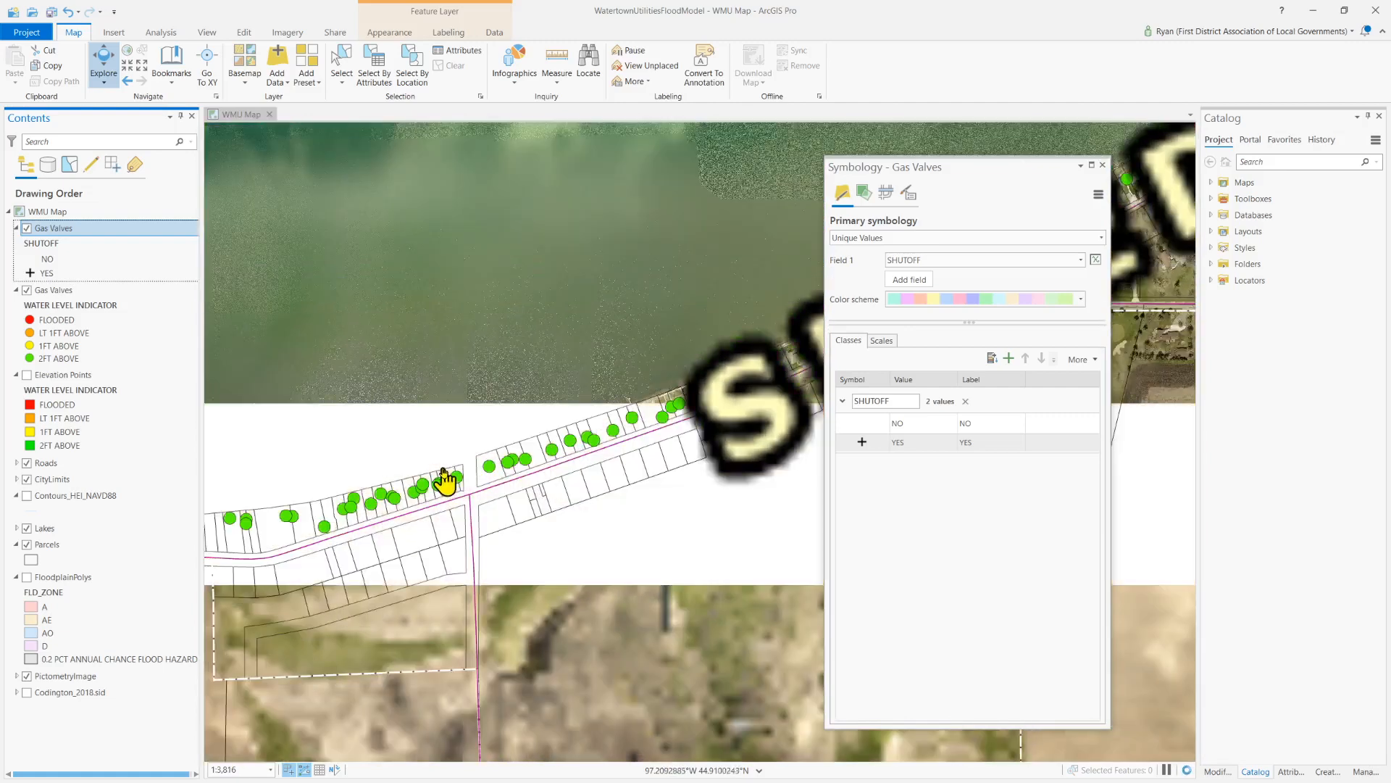
scroll(578, 507, up, 3)
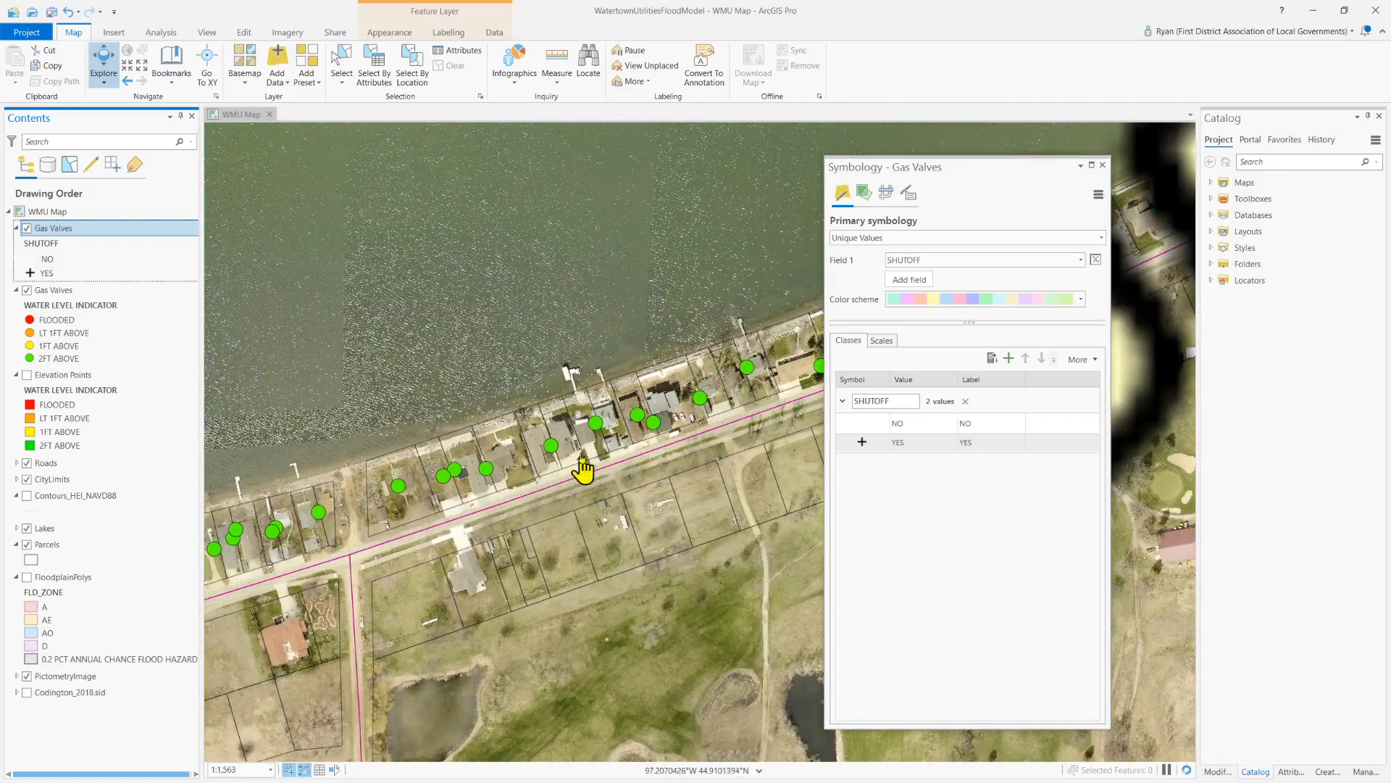
click(340, 64)
drag(540, 435, 568, 480)
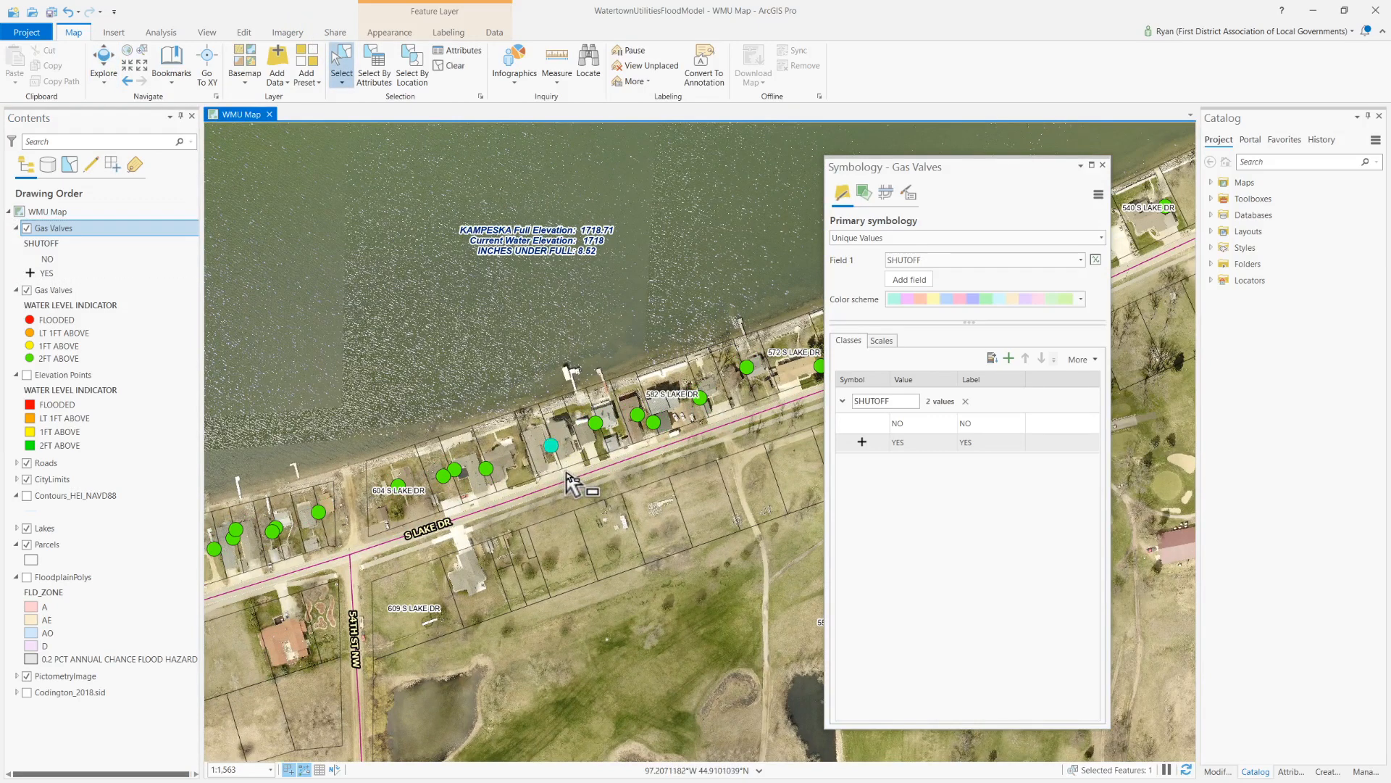
click(1290, 772)
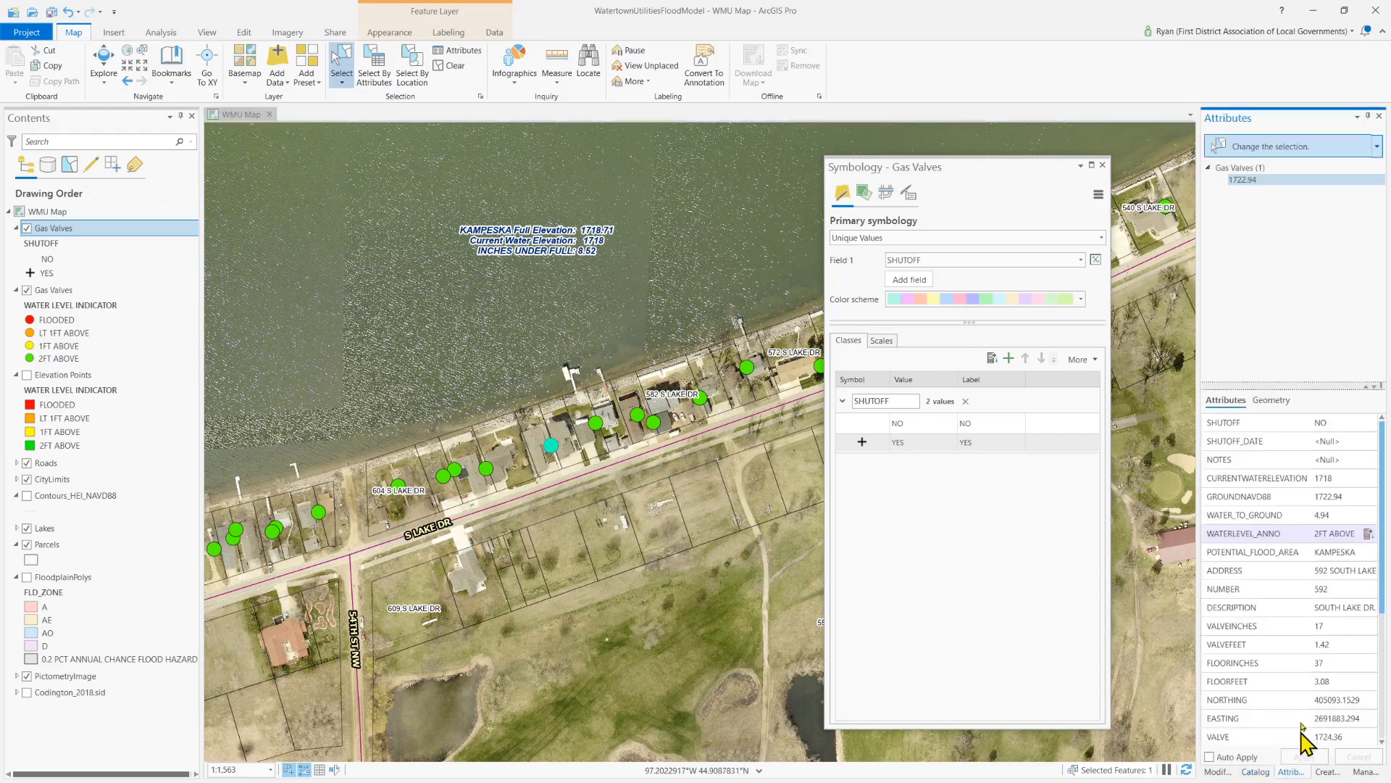
click(1337, 424)
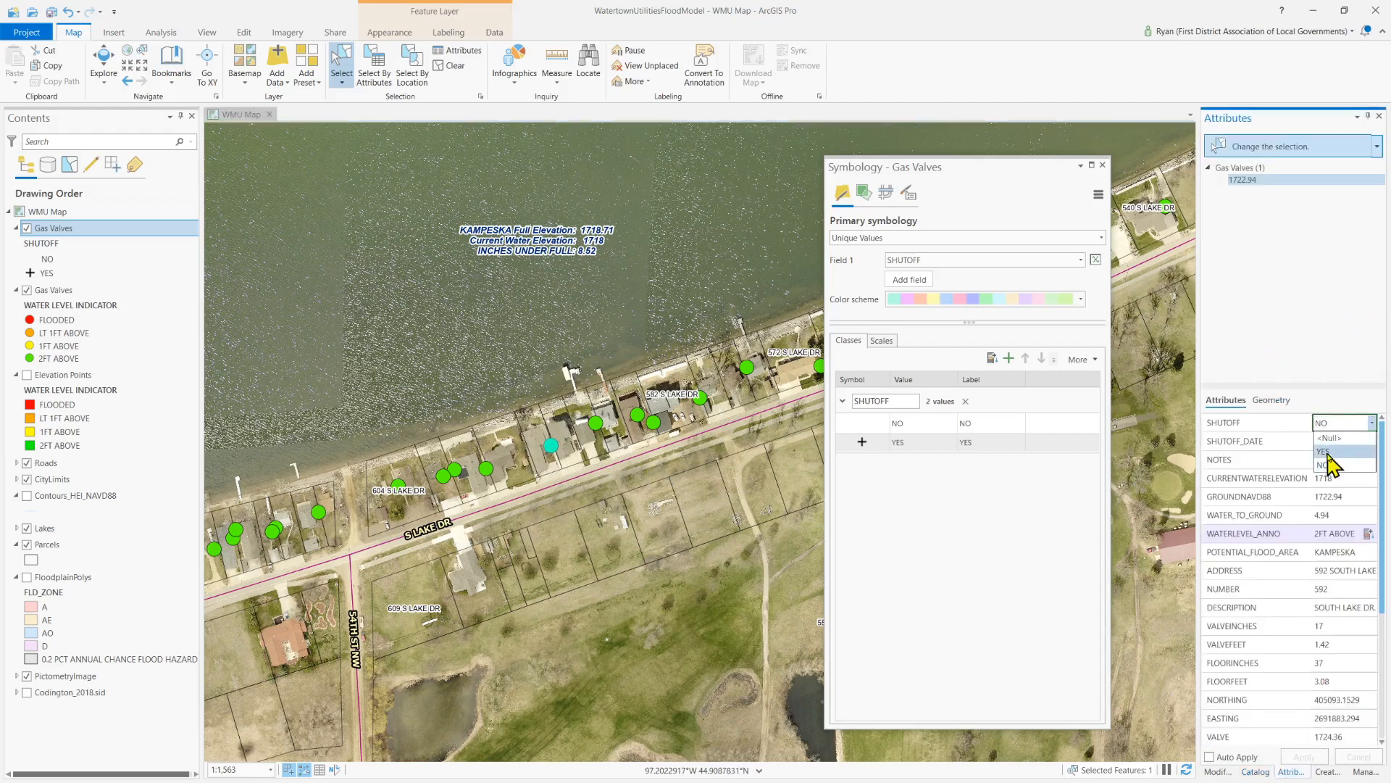
click(1327, 455)
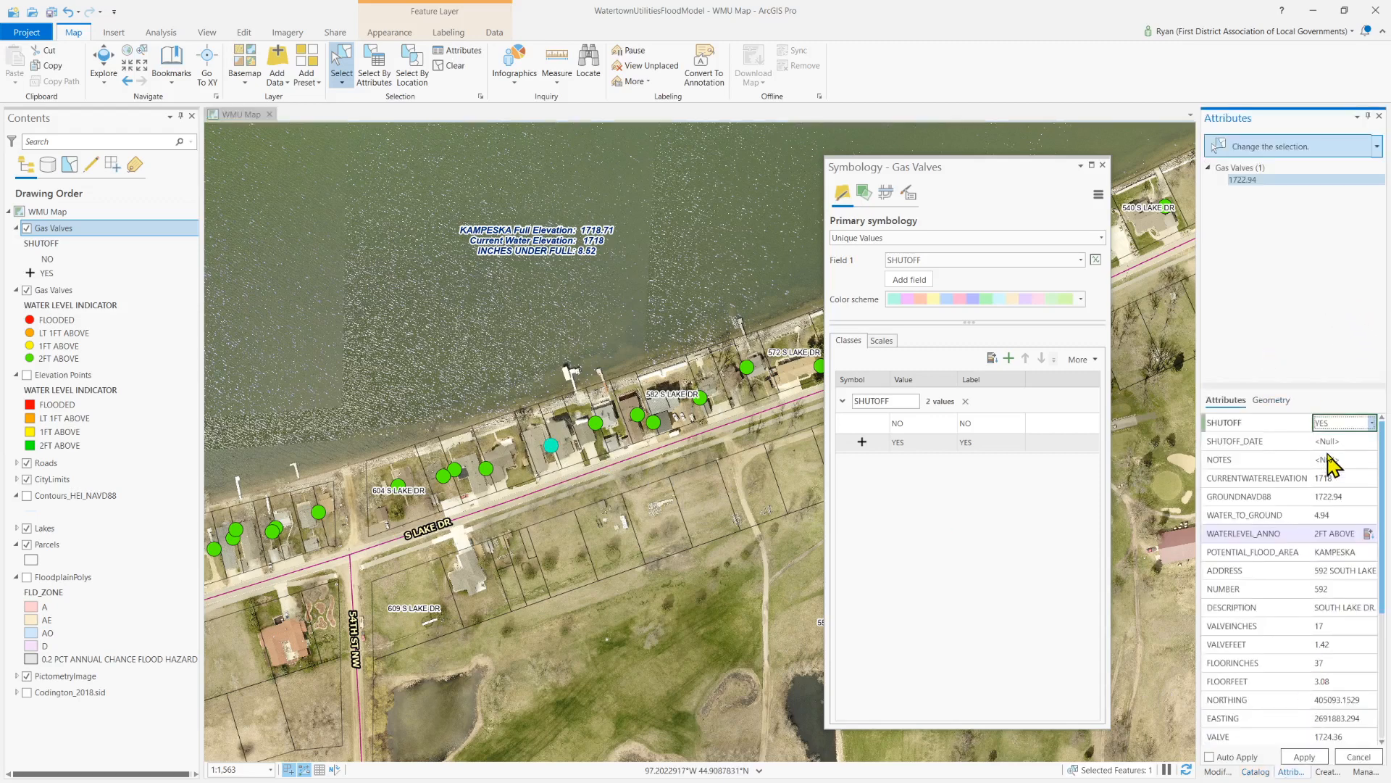
click(1305, 756)
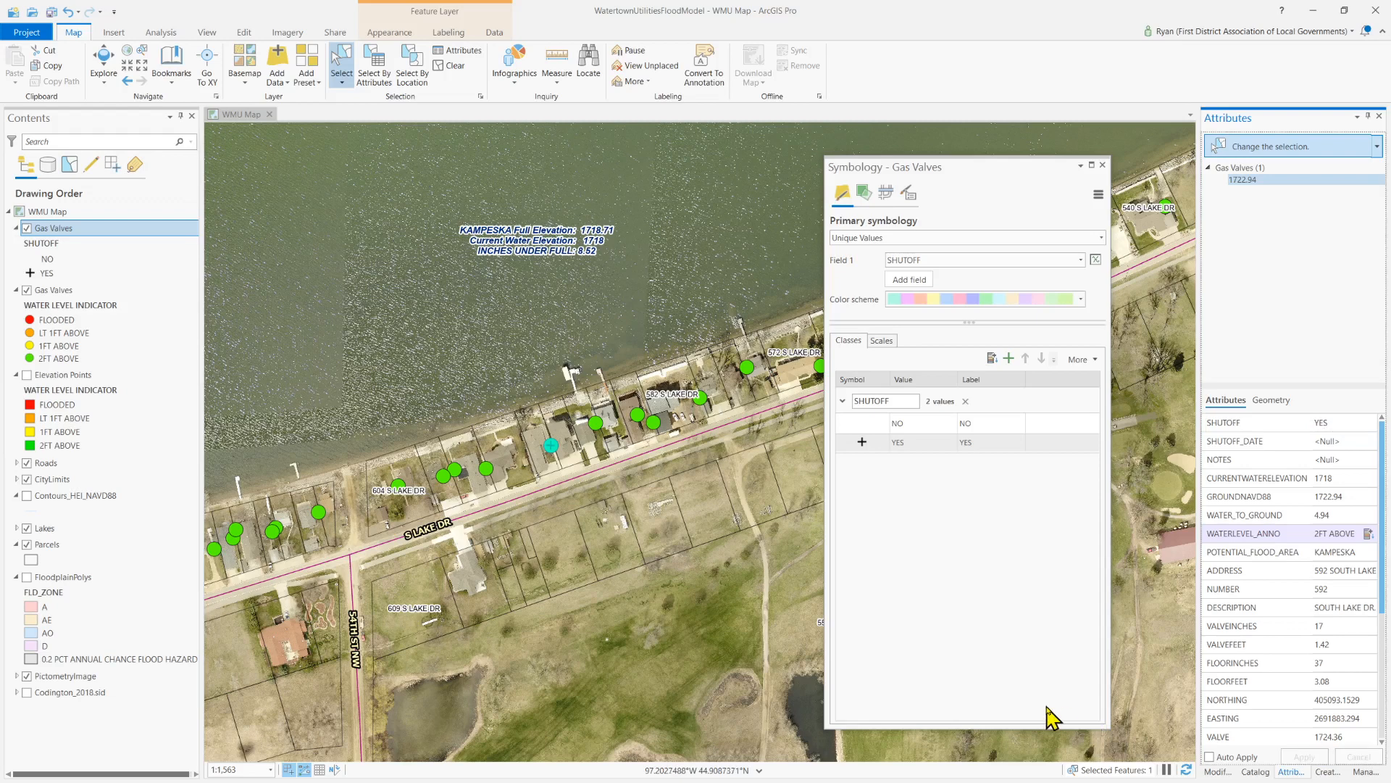
click(448, 66)
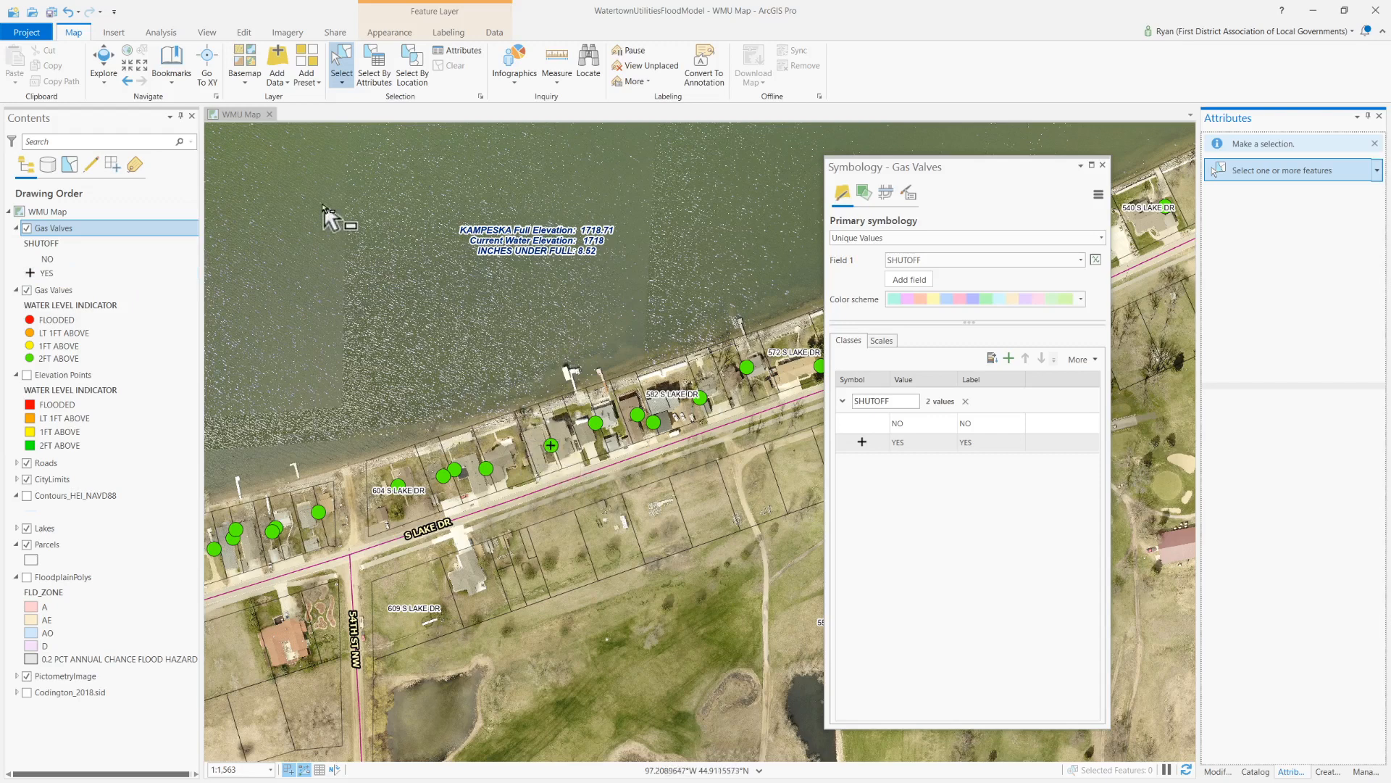
- Apply scale-based sizing to the SHUTOFF layer's YES symbol, moving the small-scale stop past mid-range with a size of 10 pt
click(131, 55)
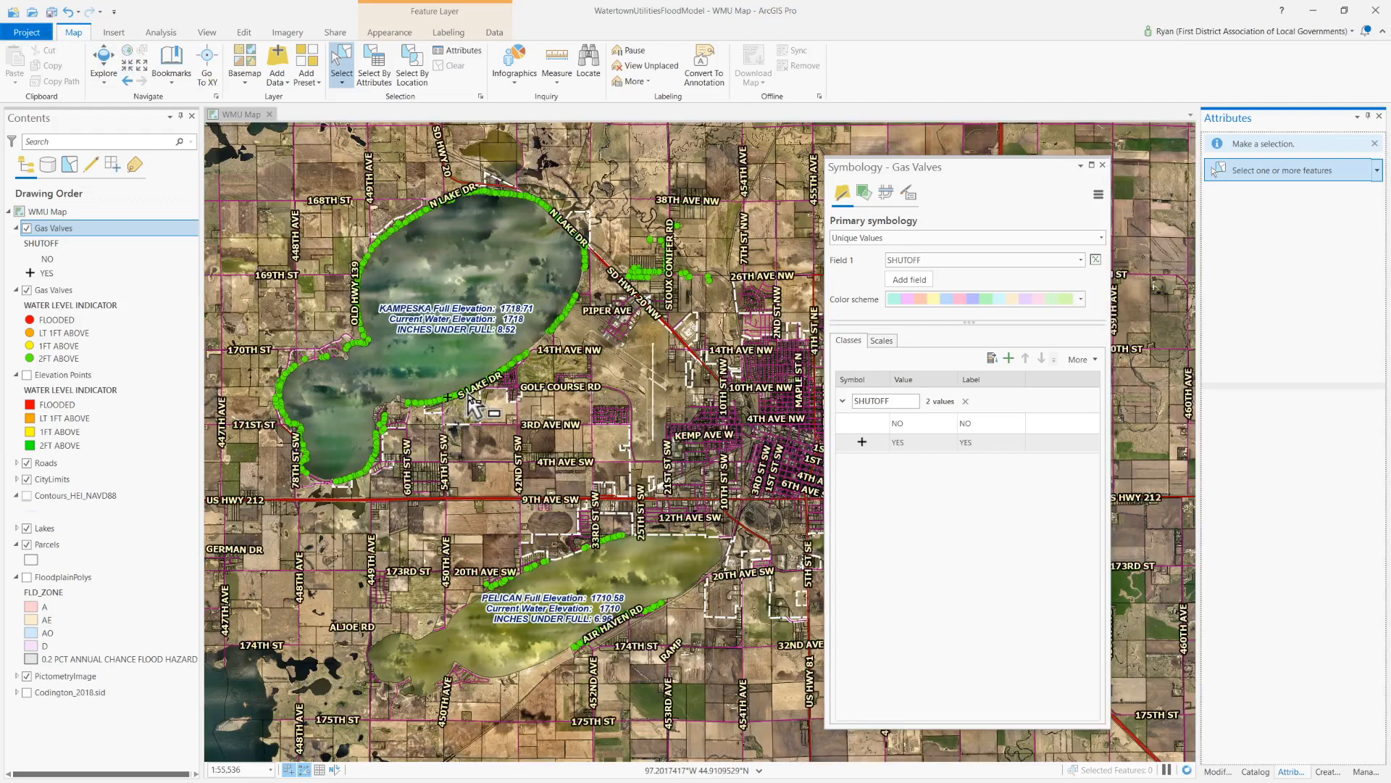
click(110, 229)
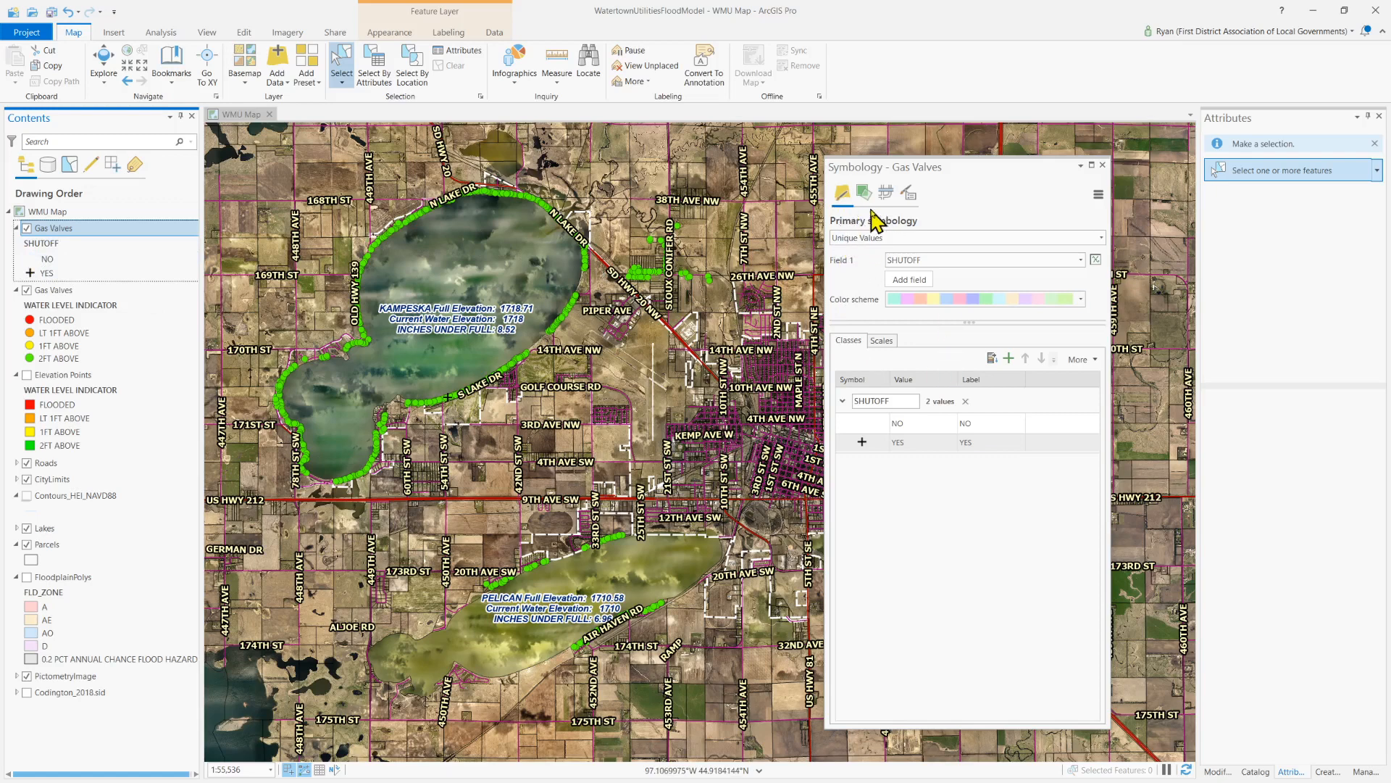
click(862, 443)
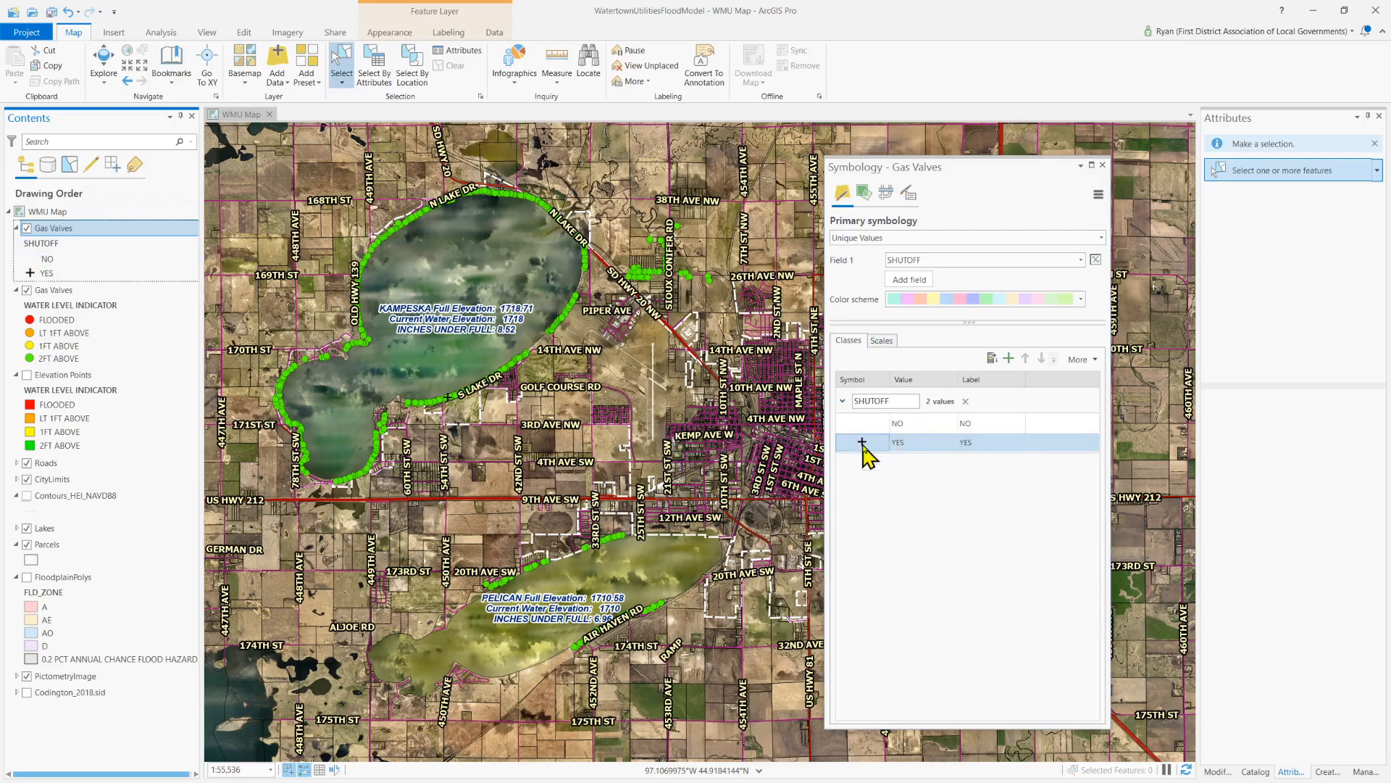
click(861, 443)
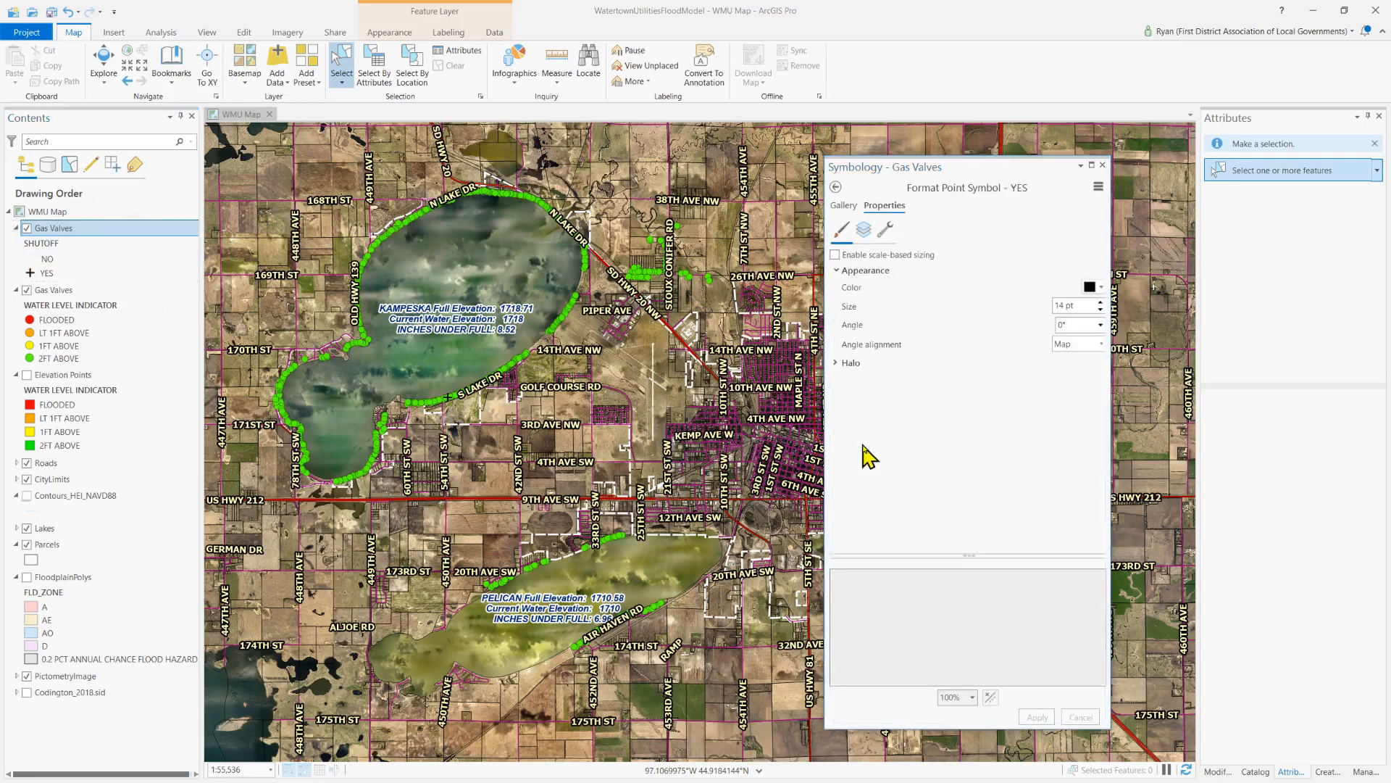
click(834, 254)
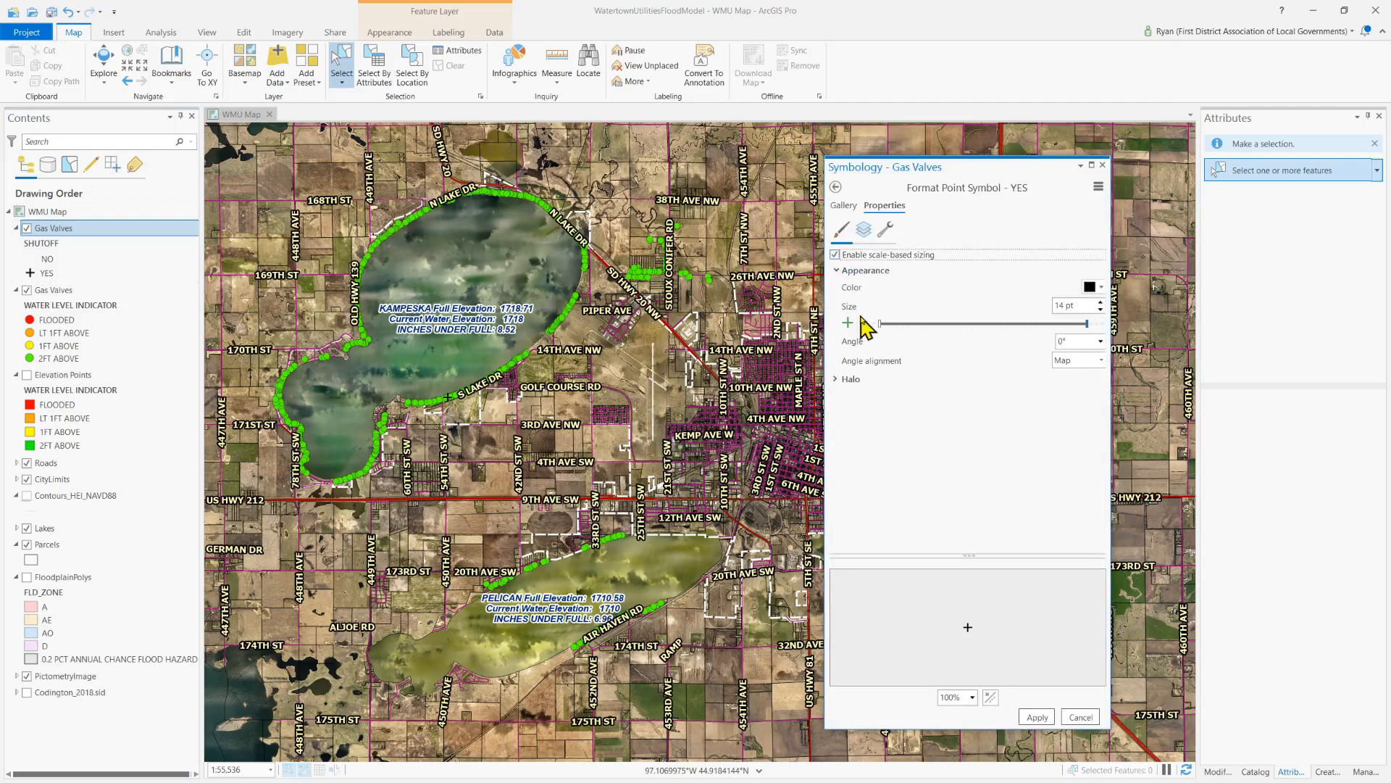
drag(880, 330, 1003, 355)
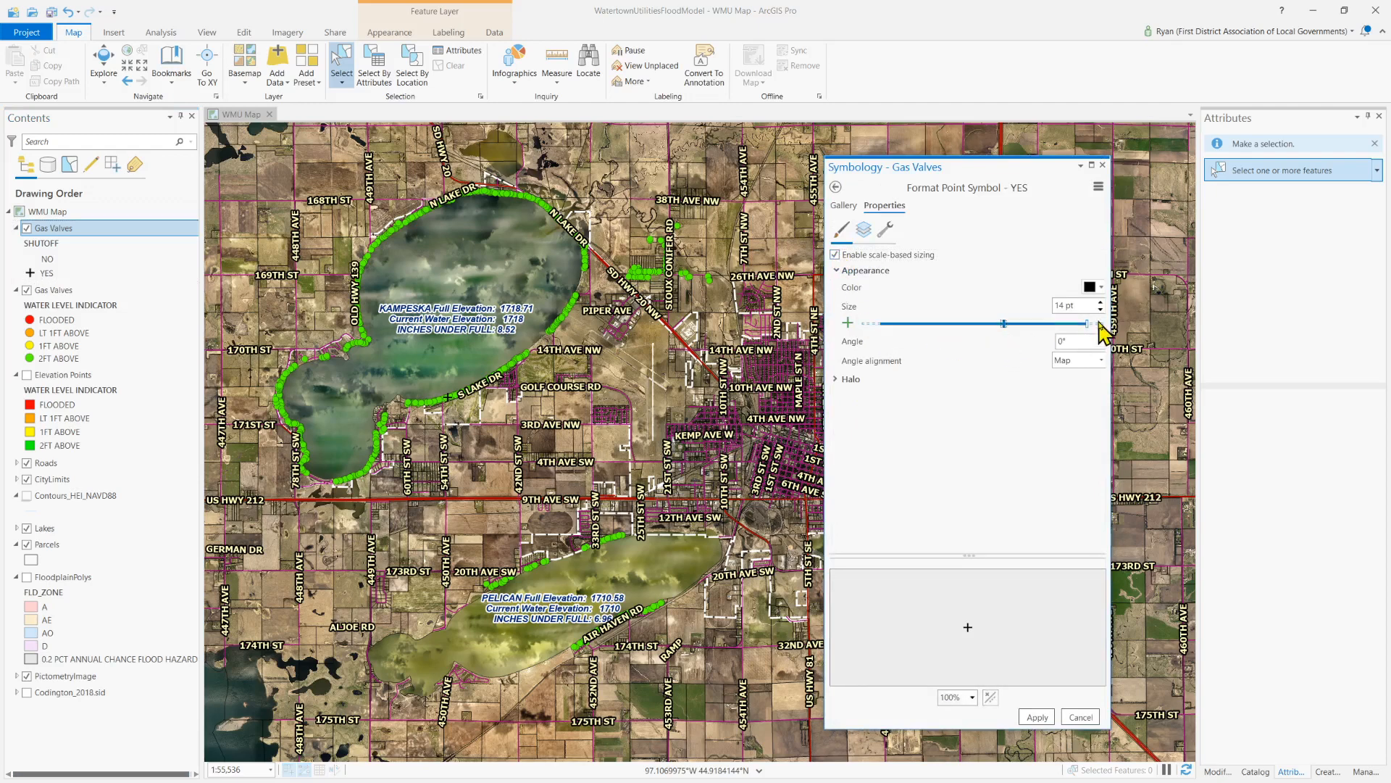
key(BackSpace)
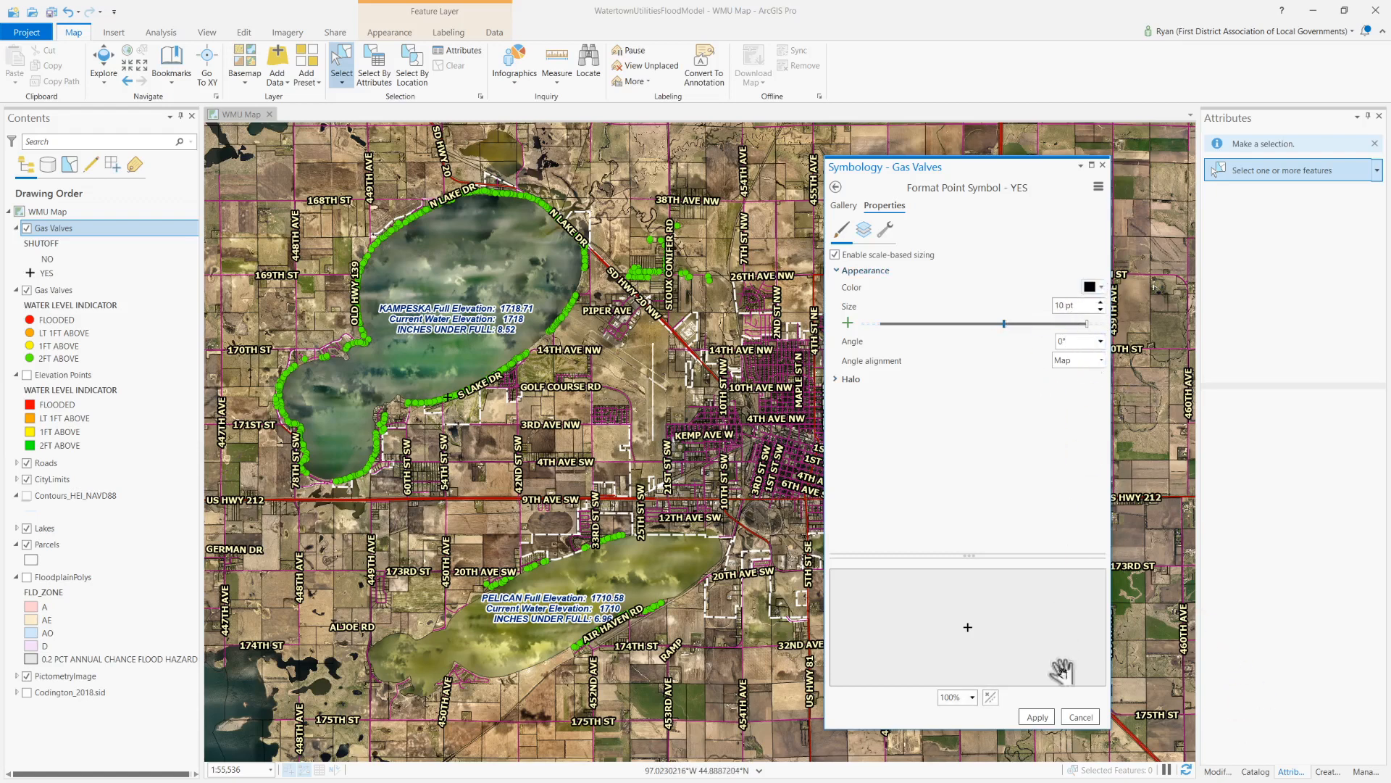
click(1037, 717)
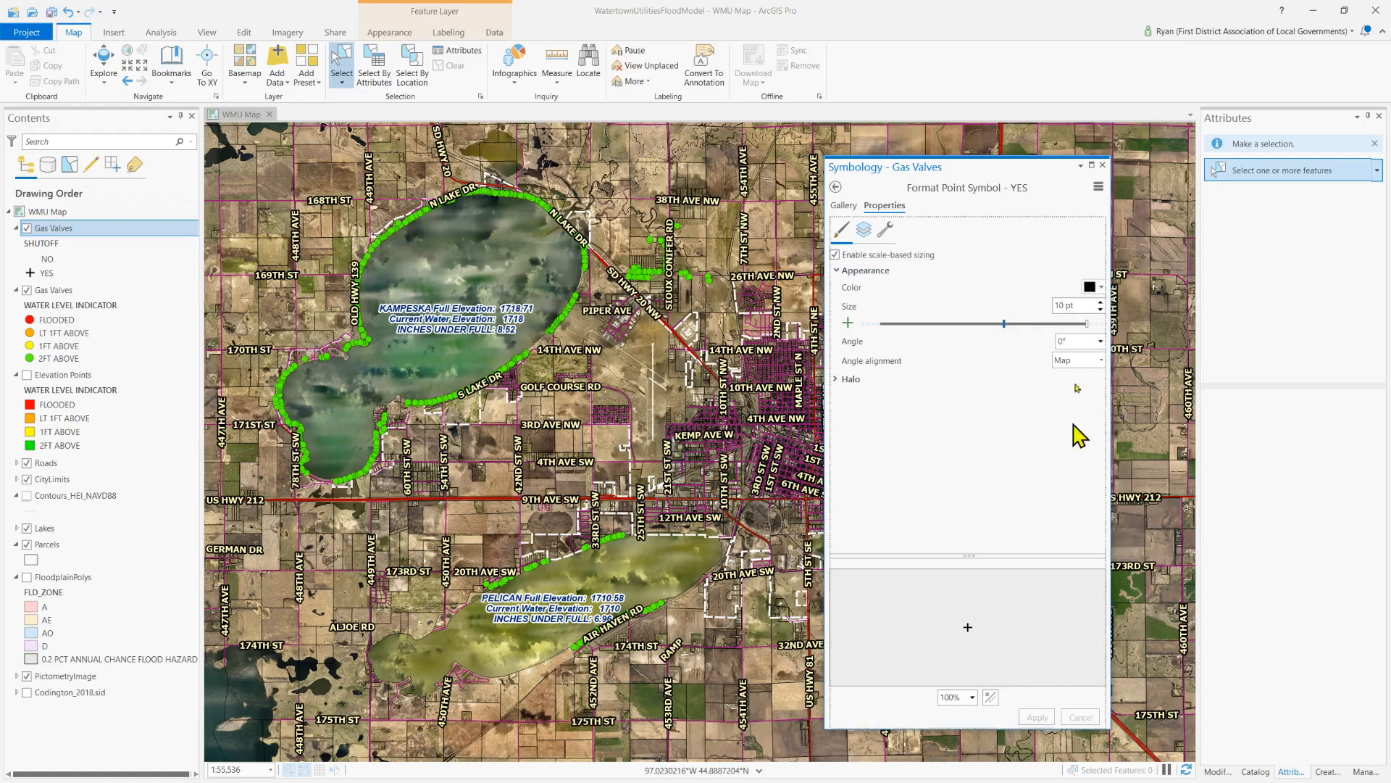
- Apply a 25 pt size at the large-scale end of the YES symbol, close its symbology settings, and check the shut-off valve along S Lake Dr
click(1087, 324)
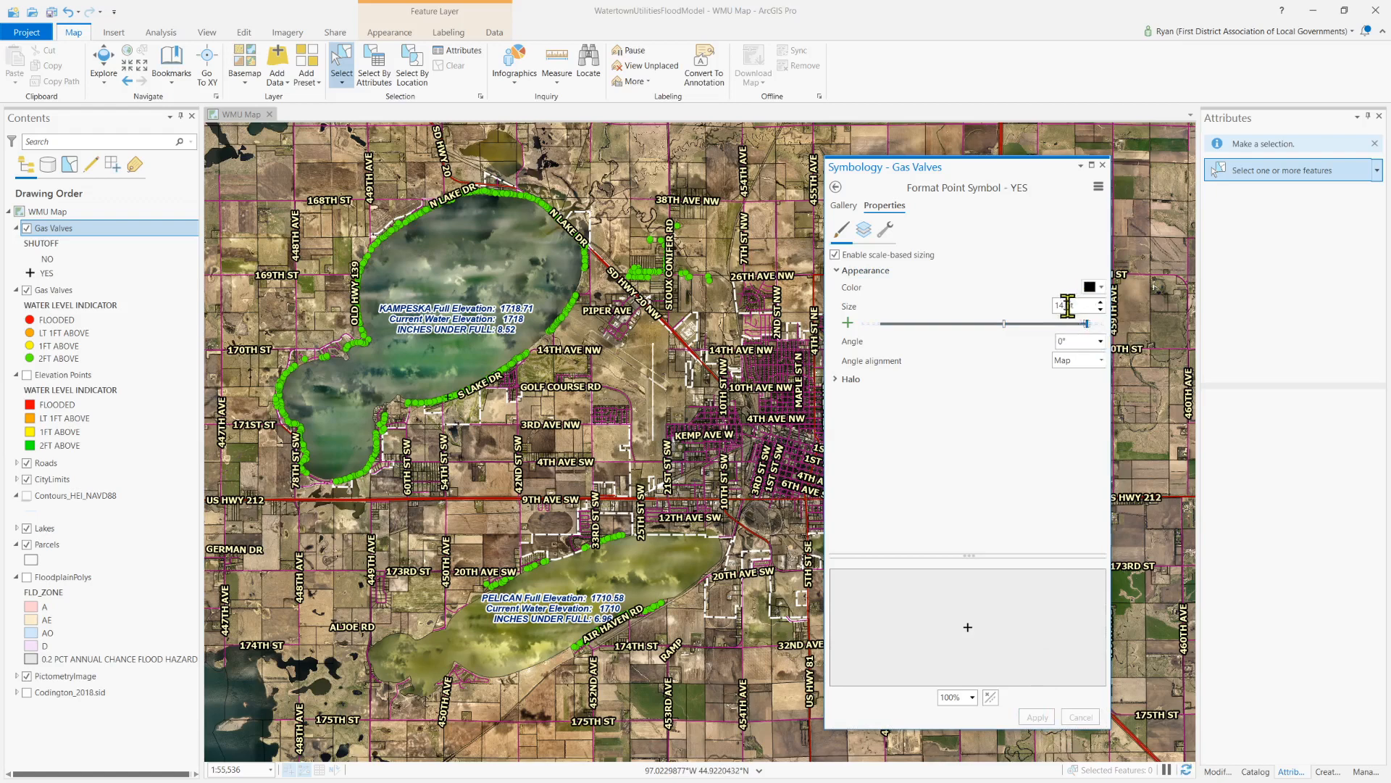
drag(1066, 305, 966, 301)
key(BackSpace)
key(Return)
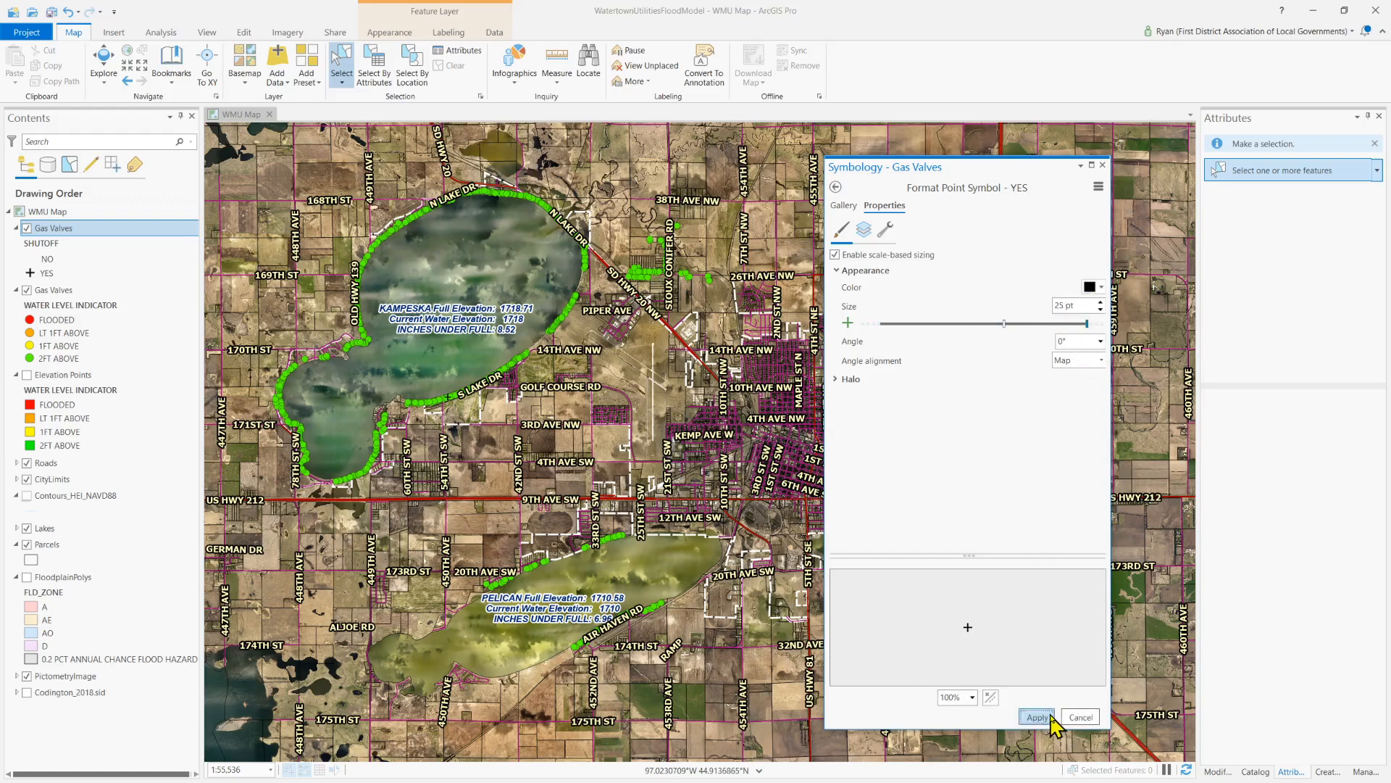
click(1050, 715)
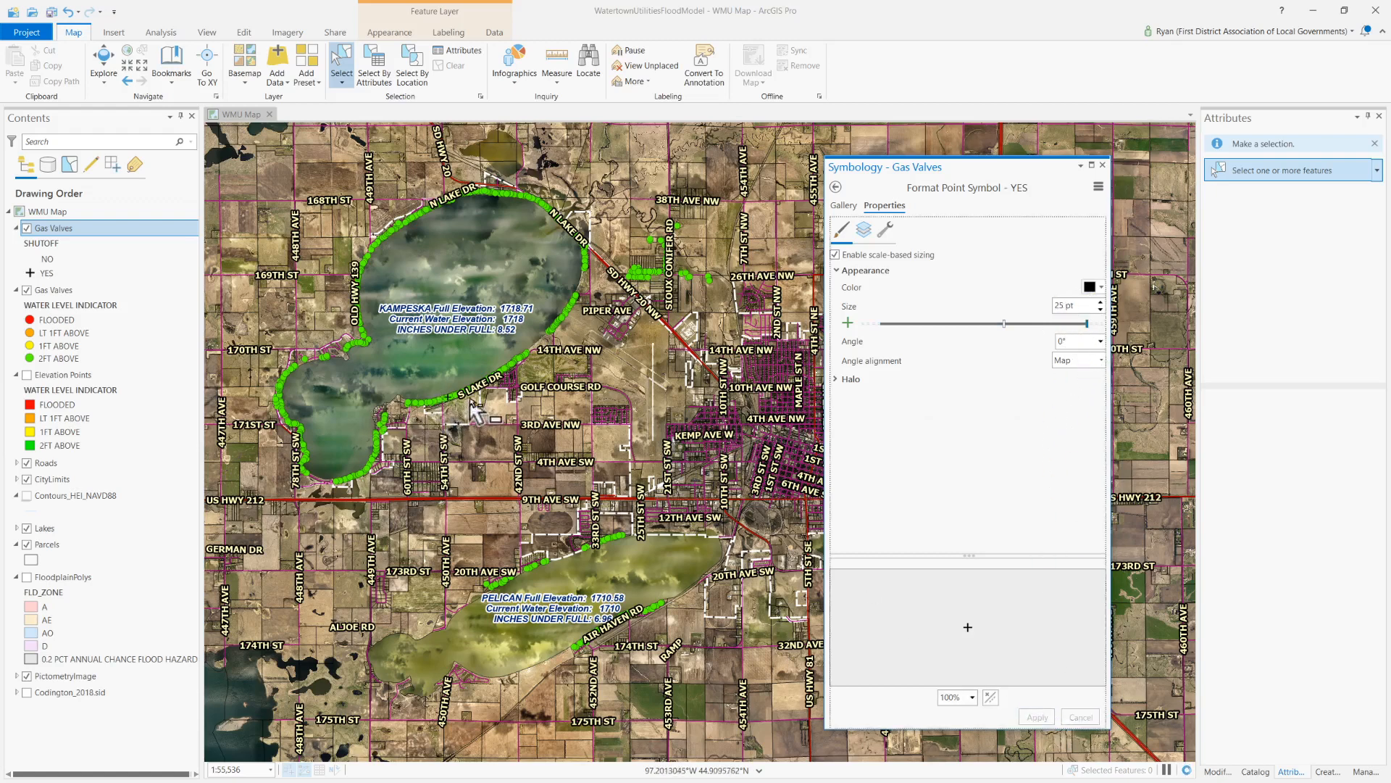
click(1103, 166)
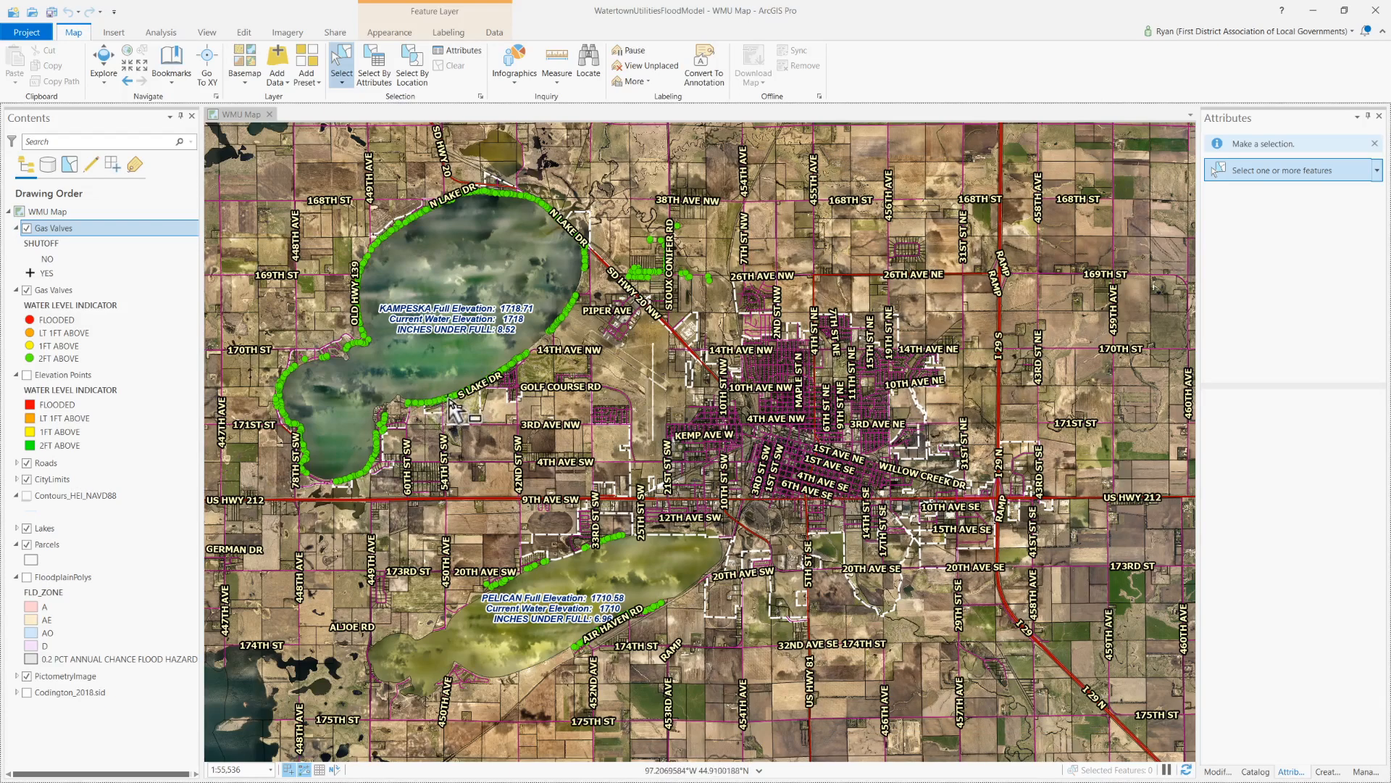
scroll(445, 410, up, 2)
scroll(449, 407, up, 6)
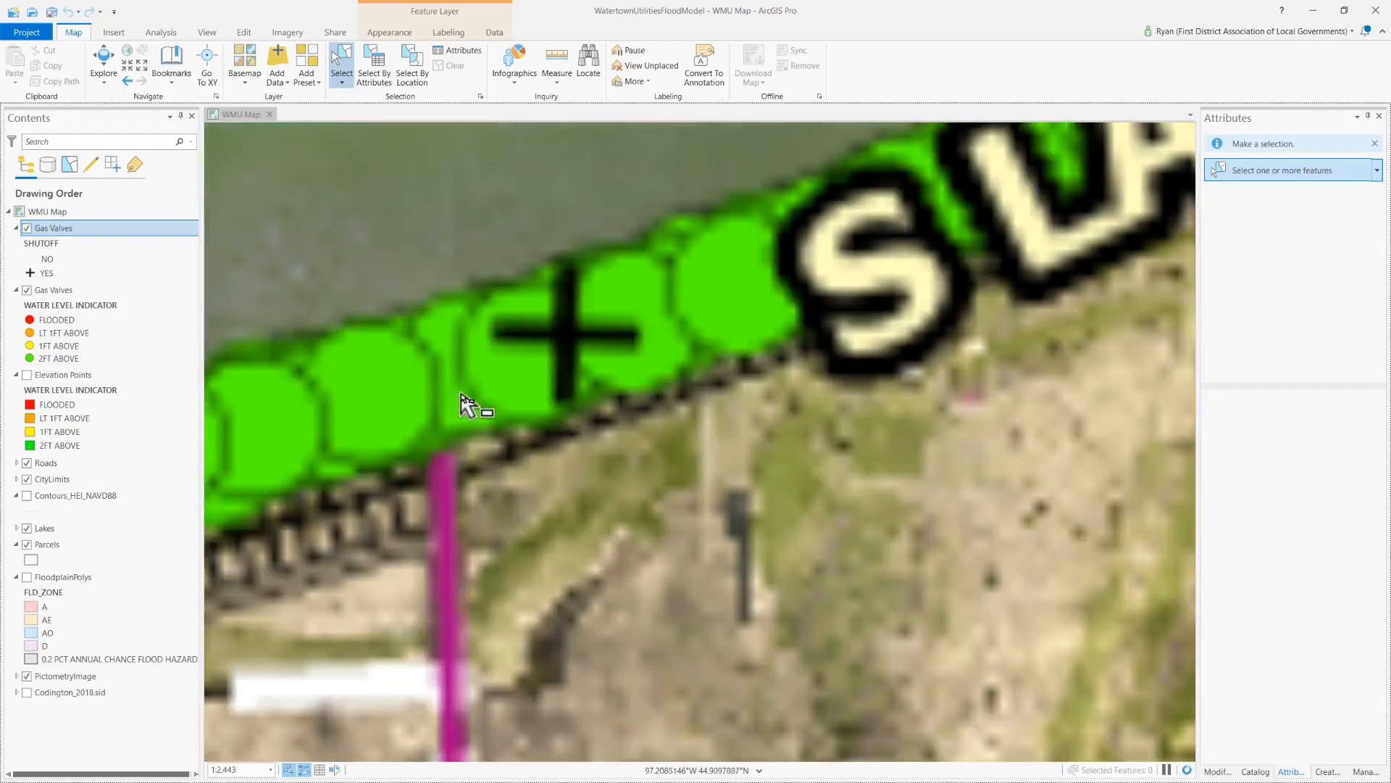
scroll(554, 350, up, 3)
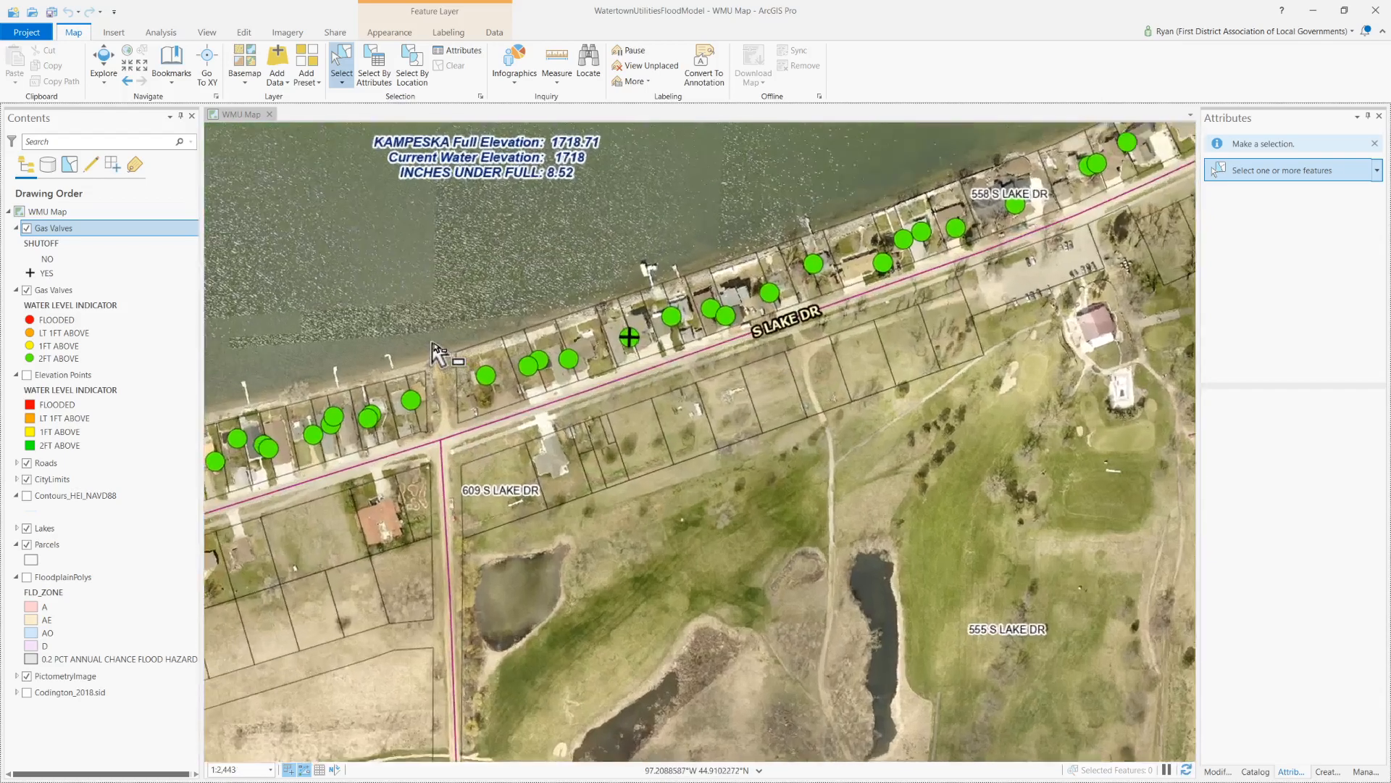